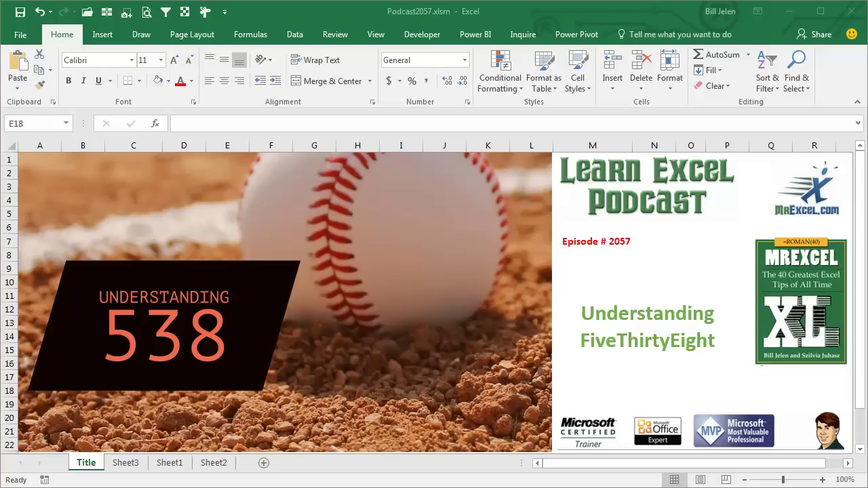
Switch to Sheet3, the Indians vs Cubs World Series predictions dashboard with game cards 4–7.
{"action": "left_click", "coordinate": [125, 464]}
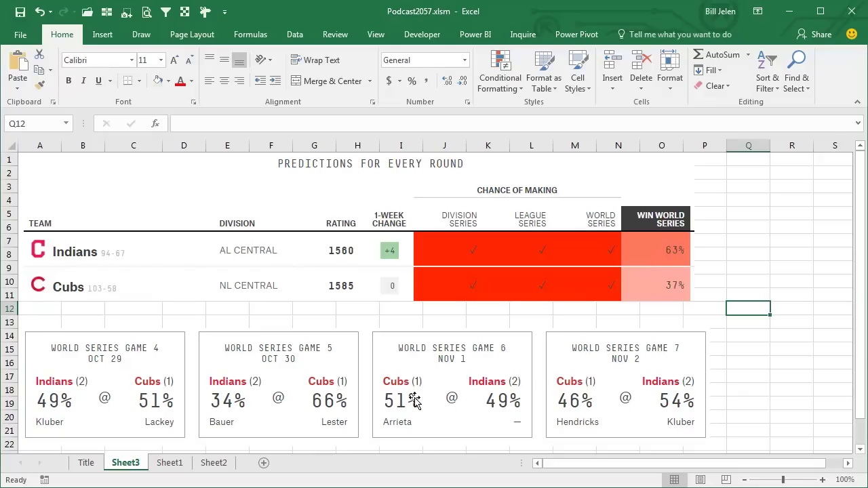
Move from the Sheet3 dashboard to Sheet1 and review the Game 4 random-outcome formula in A4.
{"action": "left_click", "coordinate": [170, 463]}
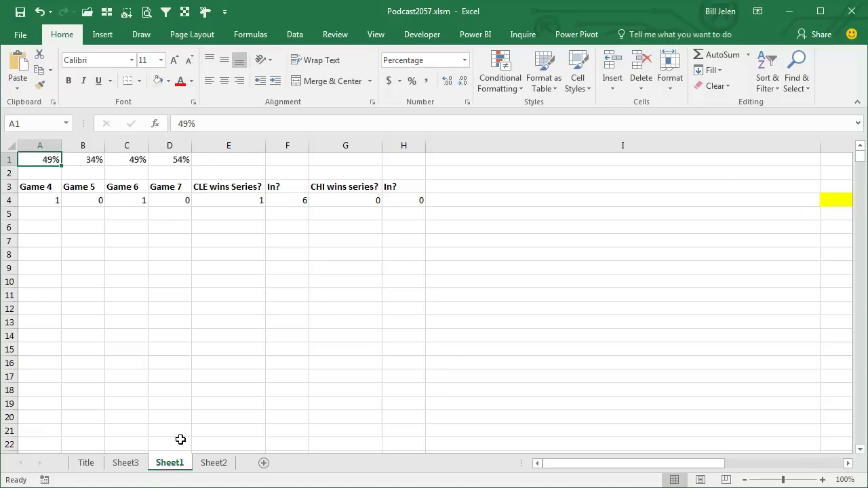
{"action": "left_click", "coordinate": [132, 464]}
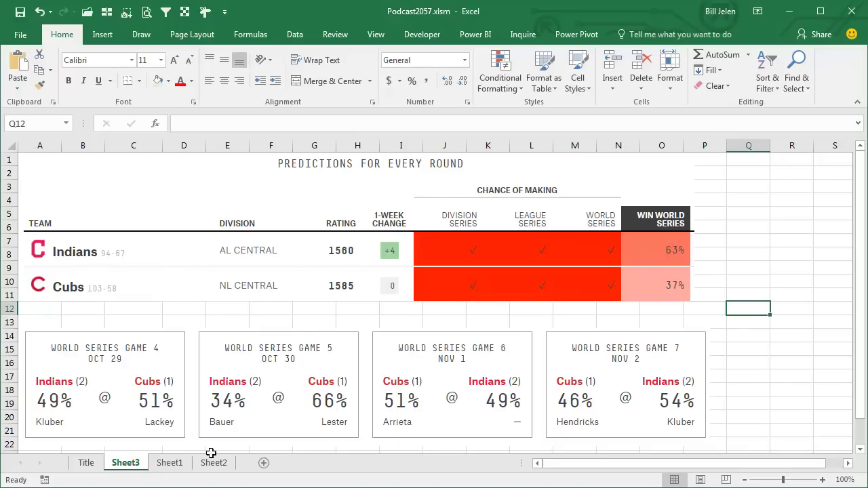
{"action": "left_click", "coordinate": [169, 463]}
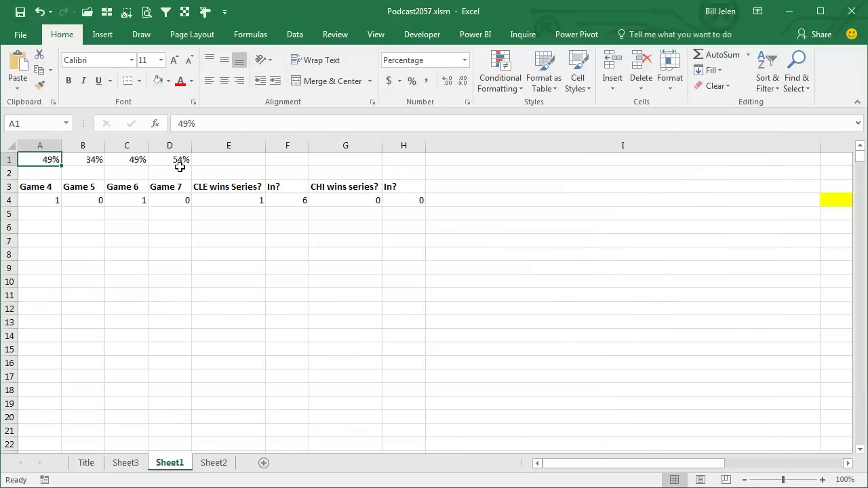
{"action": "left_click", "coordinate": [53, 203]}
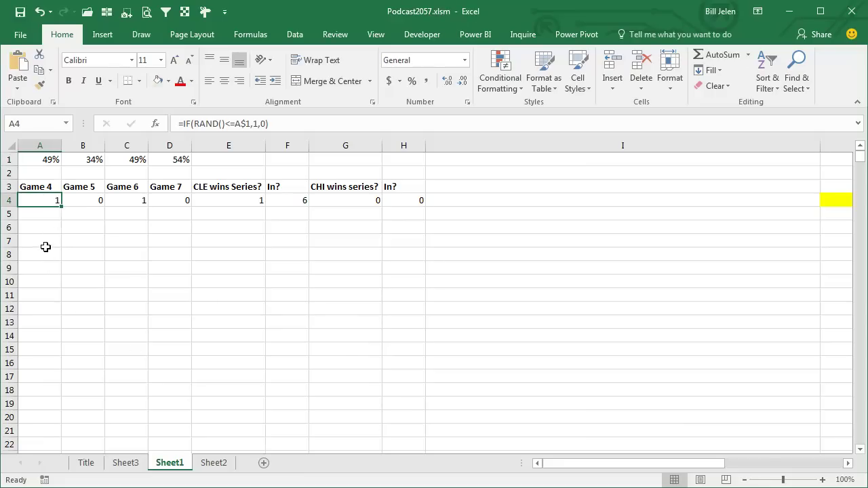
Demonstrate =RAND() in A7, delete it, and recalculate with F9 to redraw games 4–7.
{"action": "left_click", "coordinate": [43, 245]}
{"action": "type", "text": "=RAND"}
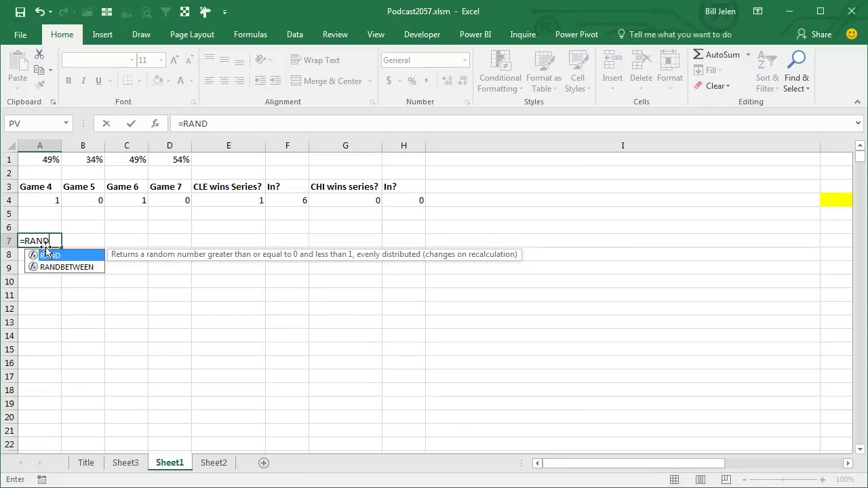
{"action": "type", "text": "()"}
{"action": "key", "text": "Return"}
{"action": "key", "text": "Up"}
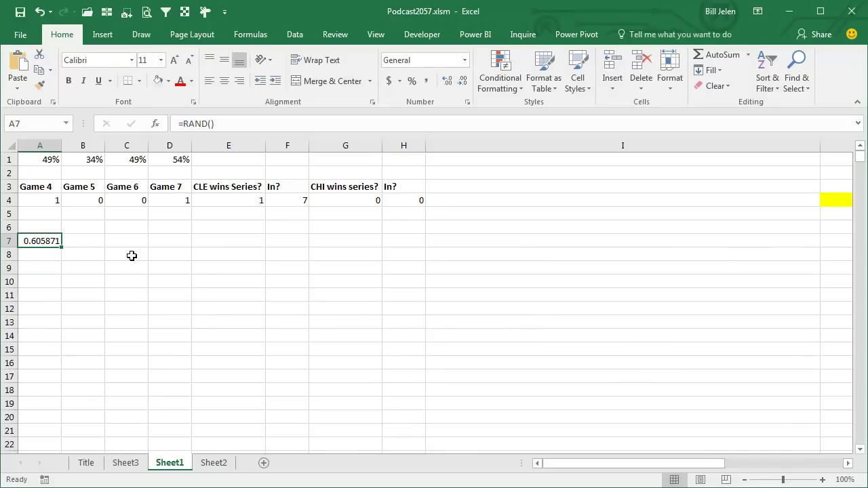
{"action": "key", "text": "Delete"}
{"action": "key", "text": "Up"}
{"action": "key", "text": "Up"}
{"action": "key", "text": "Up"}
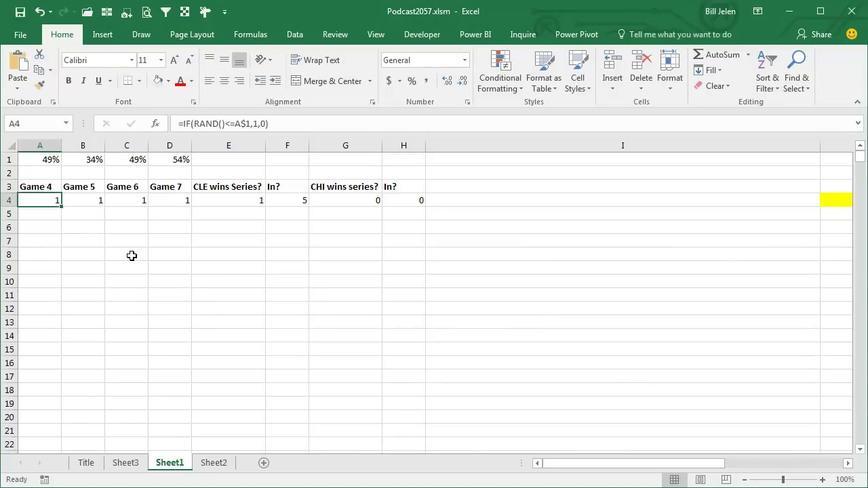
{"action": "key", "text": "F9"}
{"action": "key", "text": "F9"}
{"action": "key", "text": "F9"}
{"action": "key", "text": "F9"}
{"action": "key", "text": "F9"}
{"action": "key", "text": "F9"}
Review the E4, F4 and G4 series-winner and clinch formulas, recalculating with F9 until Chicago wins in game 7.
{"action": "left_click", "coordinate": [242, 201]}
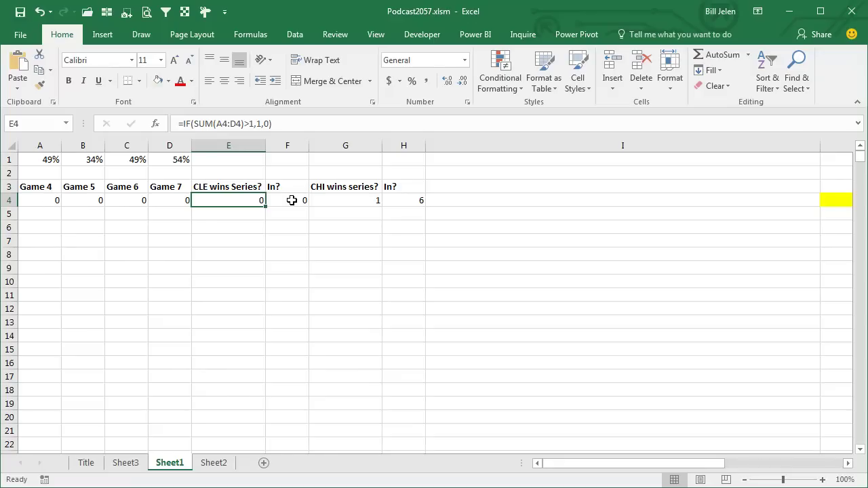
{"action": "key", "text": "F9"}
{"action": "key", "text": "F9"}
{"action": "left_click", "coordinate": [292, 200]}
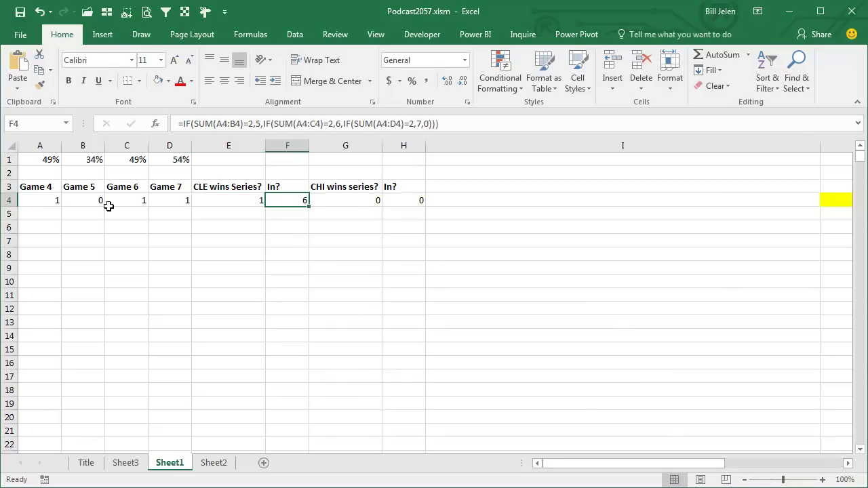
{"action": "left_click", "coordinate": [358, 201]}
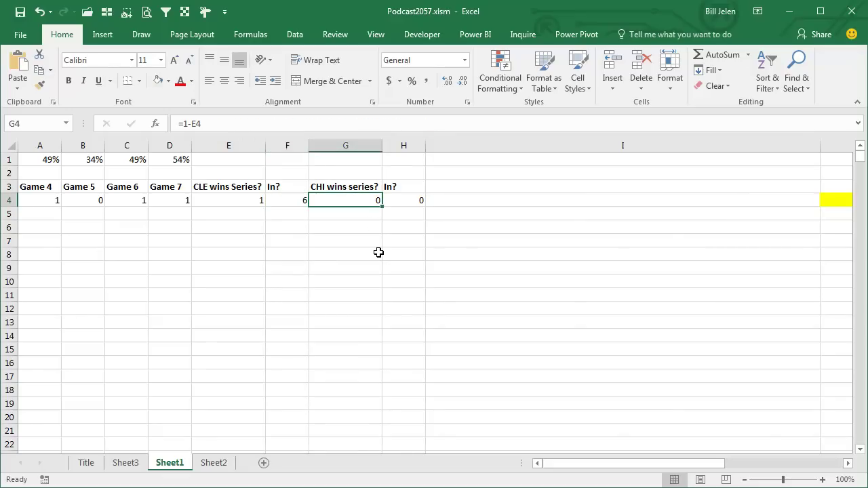
{"action": "key", "text": "F9"}
{"action": "key", "text": "F9"}
{"action": "key", "text": "F9"}
{"action": "key", "text": "F9"}
{"action": "key", "text": "F9"}
{"action": "key", "text": "F9"}
{"action": "key", "text": "F9"}
{"action": "key", "text": "F9"}
Copy the A4:H4 trial formulas down through row 10003.
{"action": "left_click", "coordinate": [48, 202]}
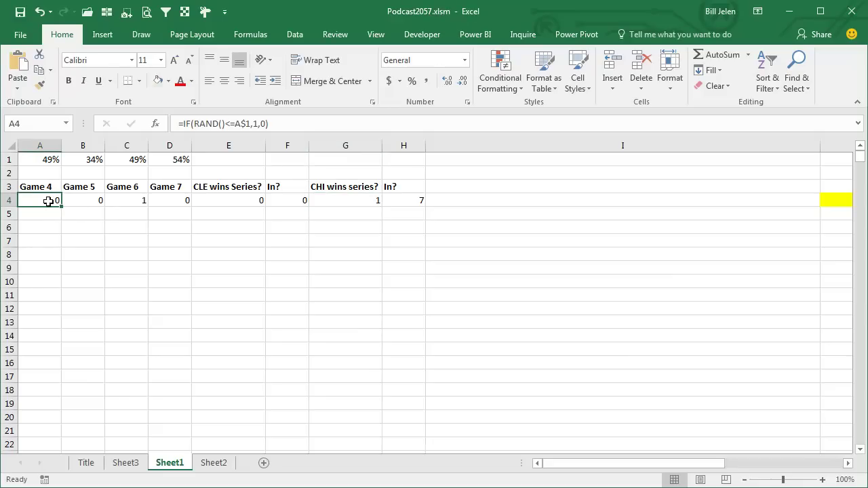
{"action": "key", "text": "ctrl+shift+Right"}
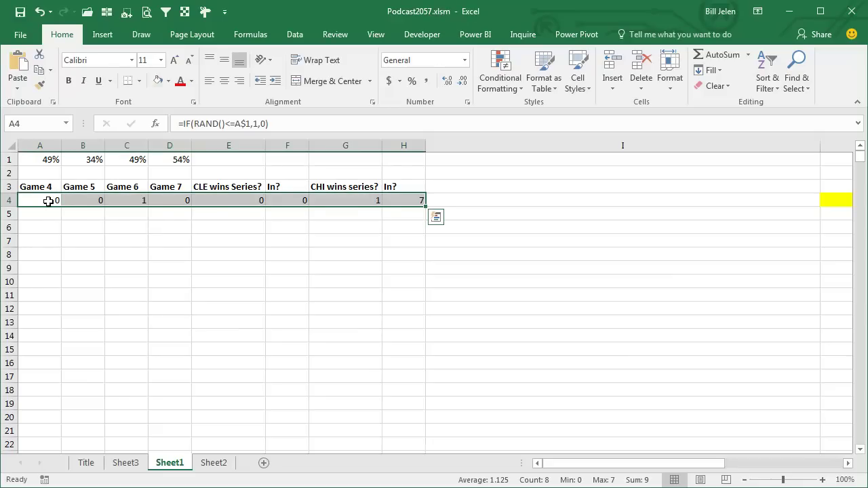
{"action": "key", "text": "ctrl+c"}
{"action": "key", "text": "ctrl+shift+Down"}
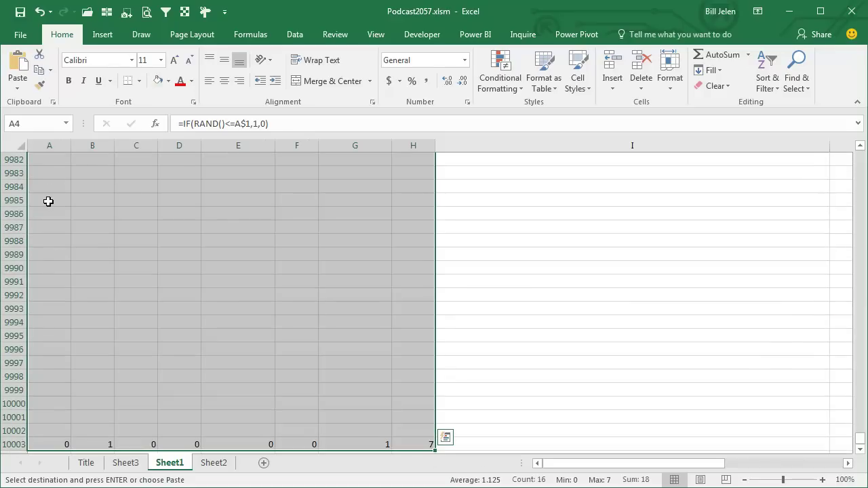
{"action": "key", "text": "ctrl+BackSpace"}
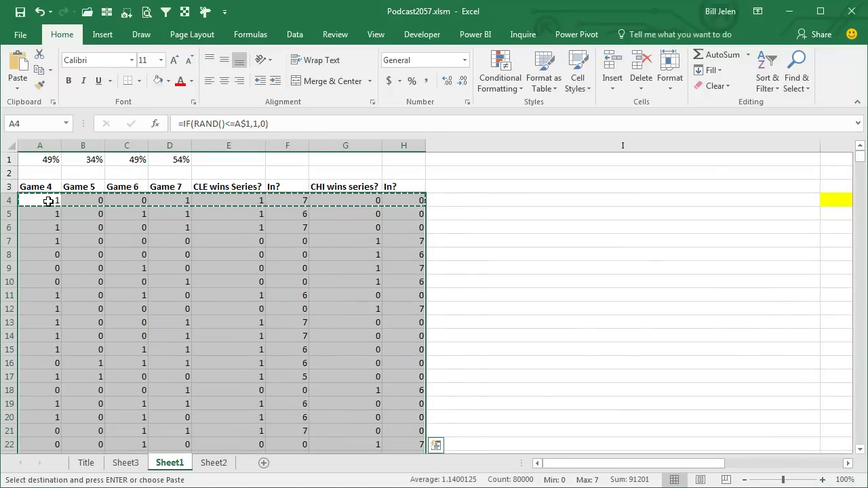
Check the clinching-game and series-winner formulas in the filled row 6.
{"action": "key", "text": "Down"}
{"action": "key", "text": "Down"}
{"action": "key", "text": "Down"}
{"action": "key", "text": "Down"}
{"action": "key", "text": "Down"}
{"action": "key", "text": "Down"}
{"action": "key", "text": "Down"}
{"action": "key", "text": "Down"}
{"action": "key", "text": "Down"}
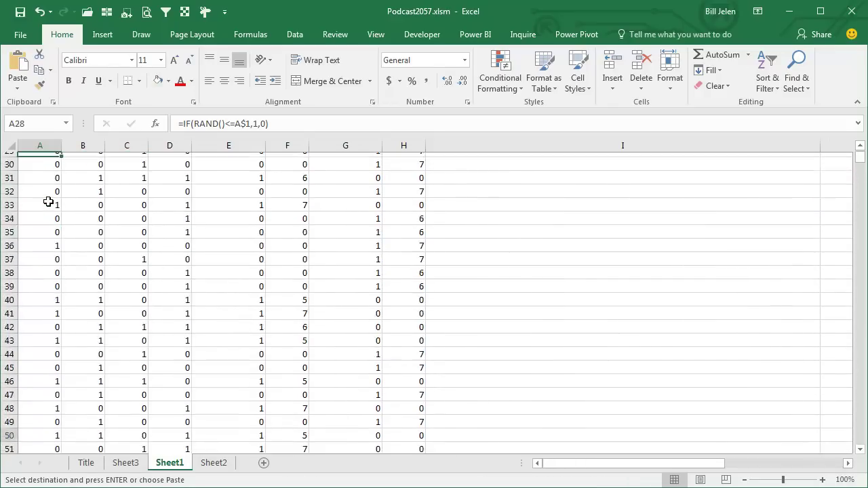
{"action": "key", "text": "Up"}
{"action": "key", "text": "Up"}
{"action": "key", "text": "Up"}
{"action": "key", "text": "Right"}
{"action": "key", "text": "Right"}
{"action": "key", "text": "Right"}
{"action": "key", "text": "Right"}
{"action": "key", "text": "Right"}
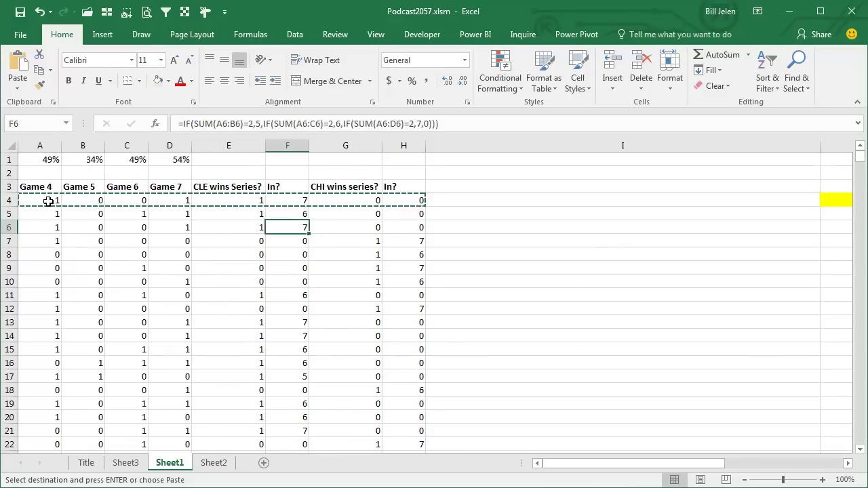
{"action": "key", "text": "Left"}
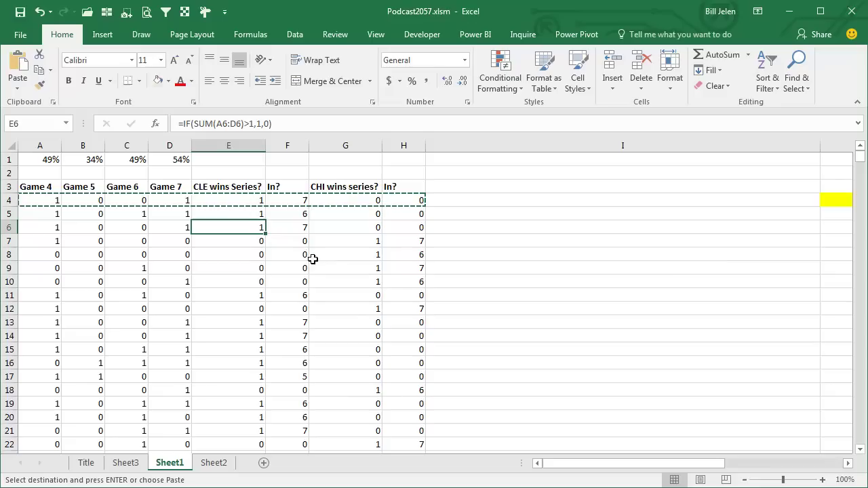
Narrow the spacer column and review the Cleveland % Chance and # of Wins formulas.
{"action": "left_click_drag", "start_coordinate": [820, 145], "coordinate": [452, 147]}
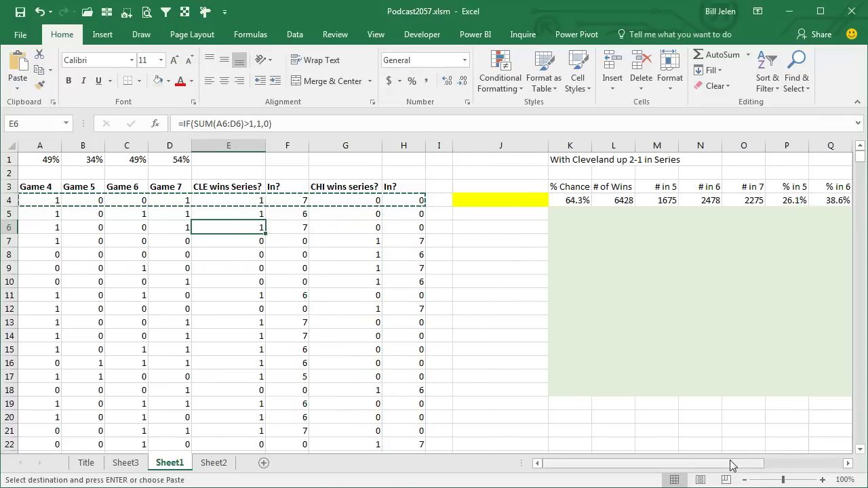
{"action": "left_click", "coordinate": [578, 203]}
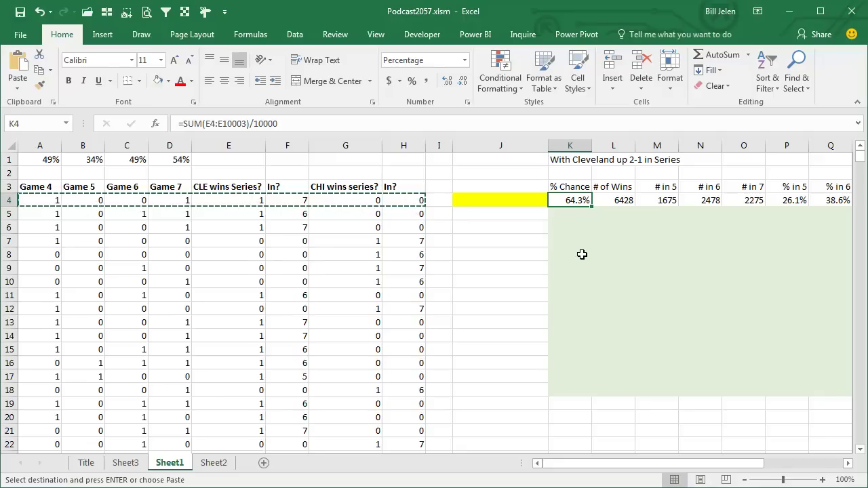
{"action": "key", "text": "Right"}
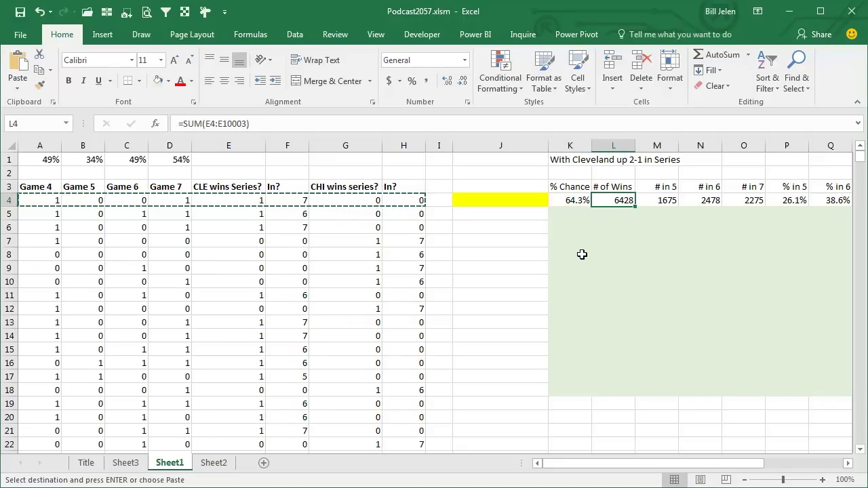
Review the COUNTIF formulas for CLE and CHI wins in 5, 6 and 7 games, ending at CHI in 7.
{"action": "key", "text": "Right"}
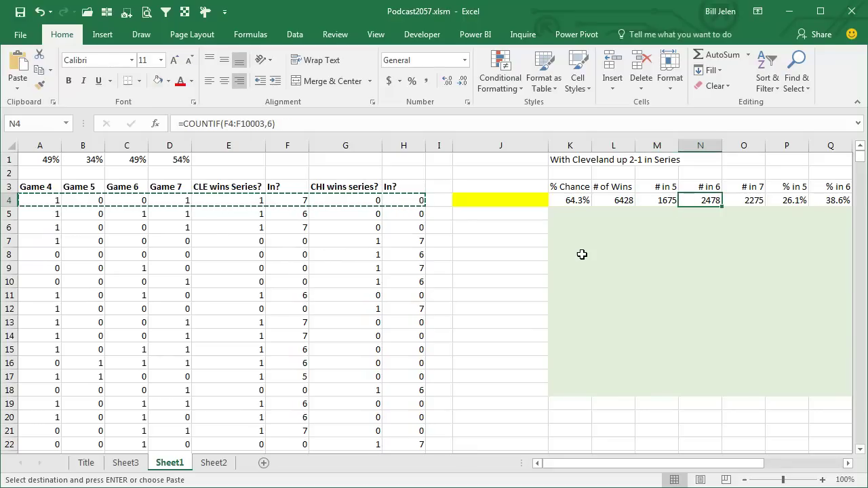
{"action": "key", "text": "Right"}
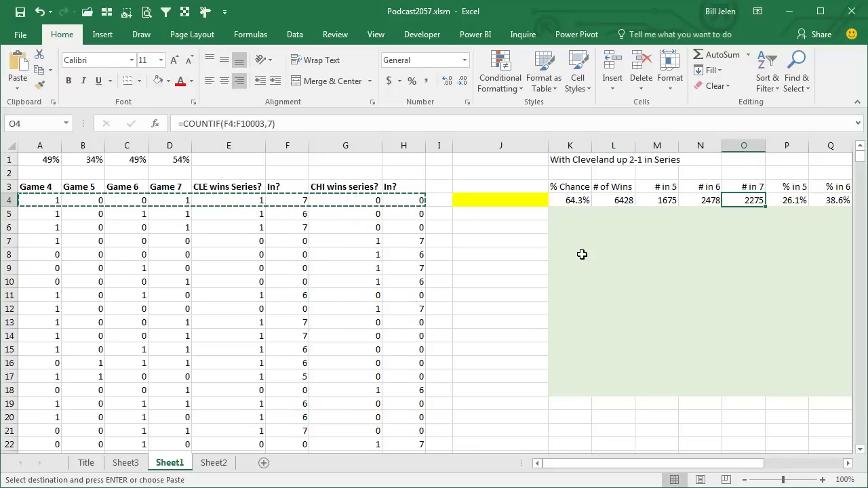
{"action": "key", "text": "Right"}
{"action": "key", "text": "Right"}
{"action": "key", "text": "Right"}
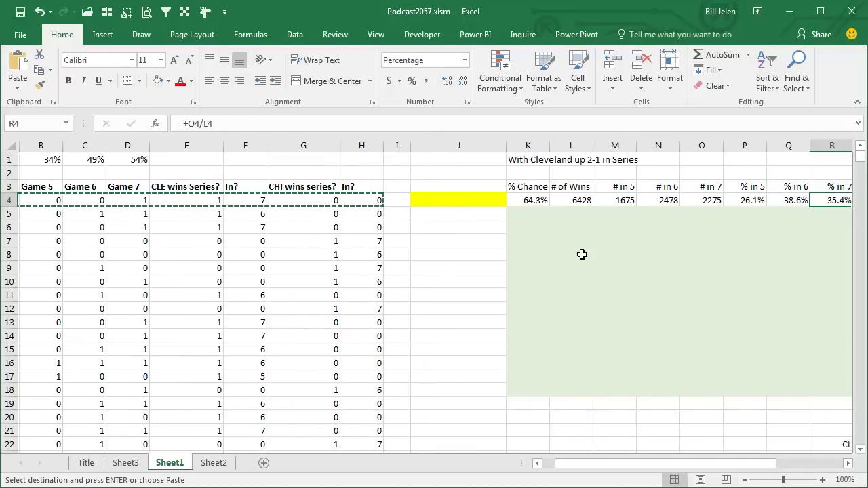
{"action": "key", "text": "Right"}
{"action": "key", "text": "Right"}
{"action": "key", "text": "Right"}
{"action": "key", "text": "Right"}
{"action": "key", "text": "Right"}
{"action": "key", "text": "Right"}
{"action": "key", "text": "Left"}
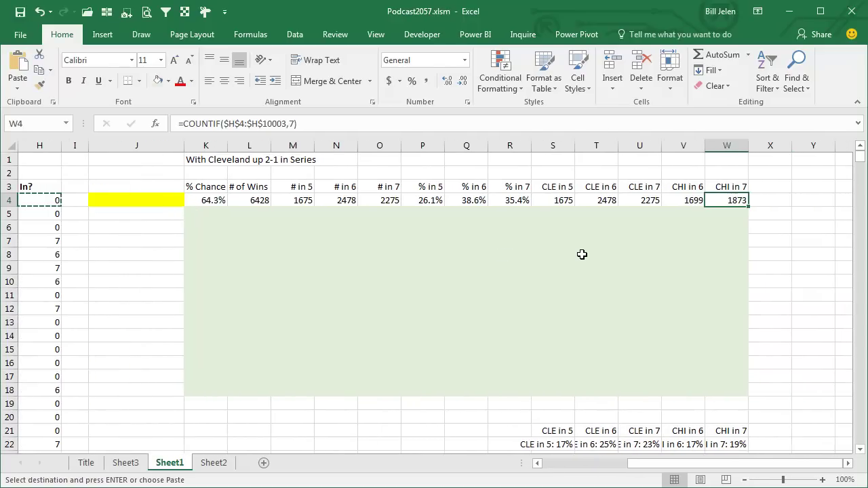
{"action": "key", "text": "Left"}
{"action": "key", "text": "Left"}
{"action": "key", "text": "Left"}
{"action": "key", "text": "Right"}
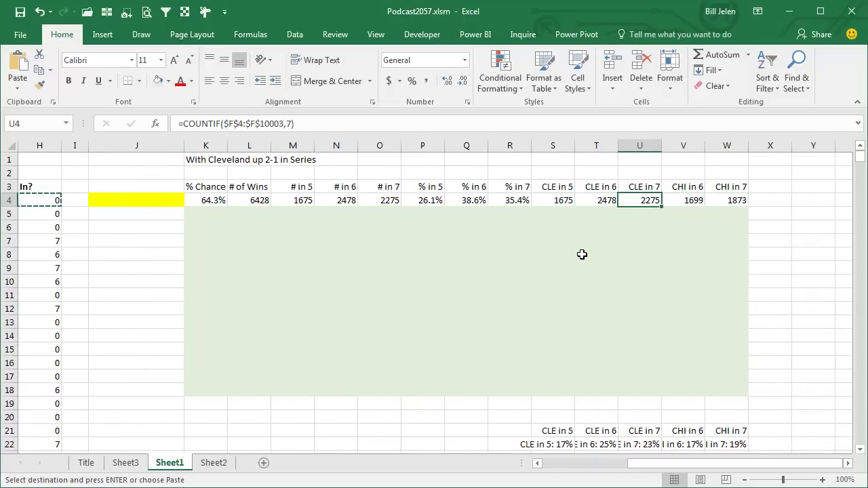
{"action": "key", "text": "Right"}
{"action": "key", "text": "Right"}
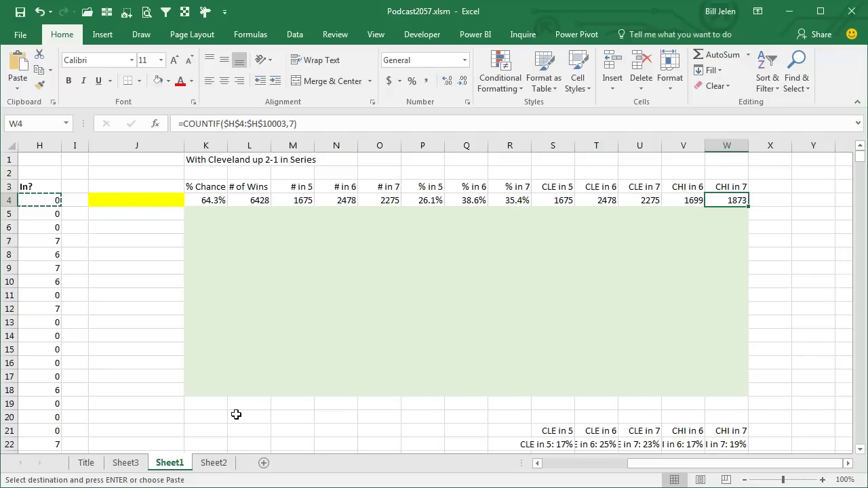
{"action": "left_click", "coordinate": [136, 463]}
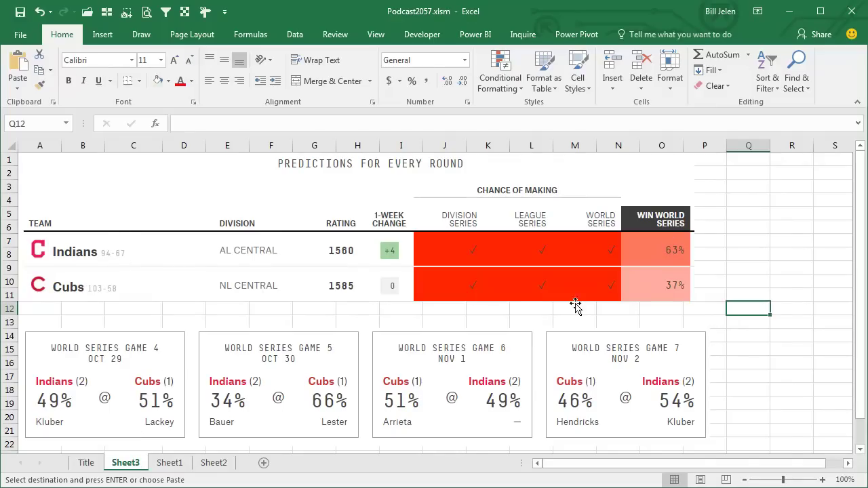
{"action": "left_click", "coordinate": [169, 463]}
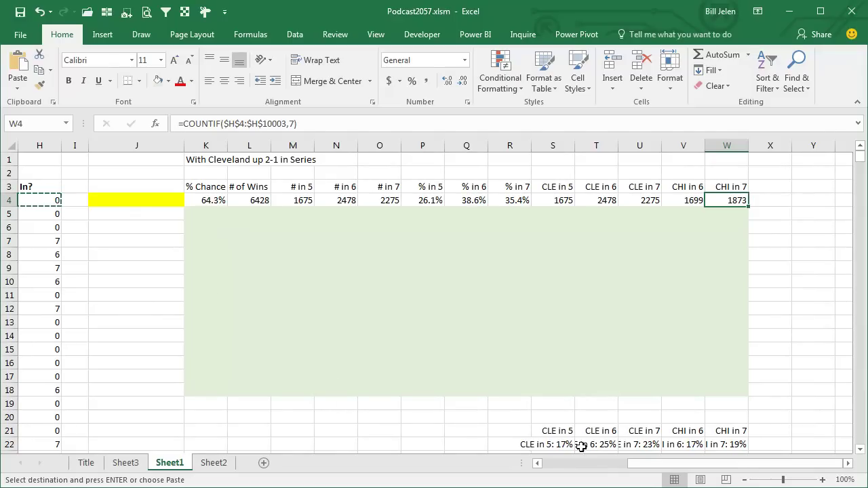
{"action": "left_click", "coordinate": [125, 463]}
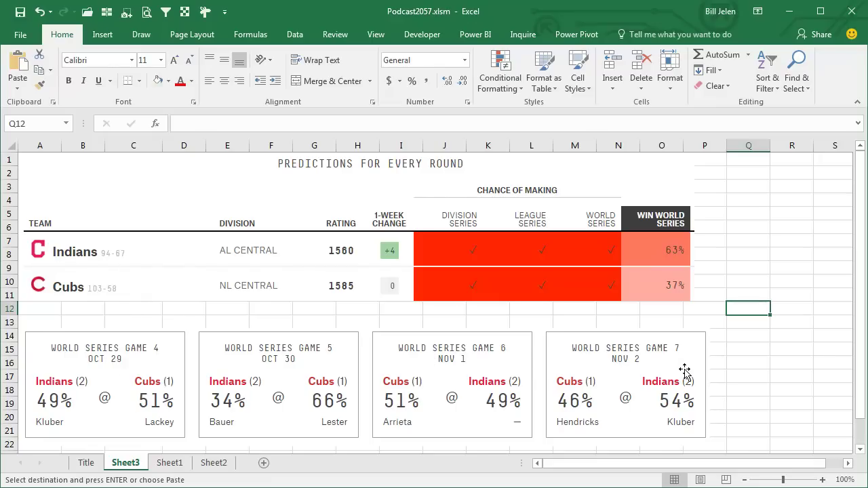
{"action": "left_click", "coordinate": [170, 463]}
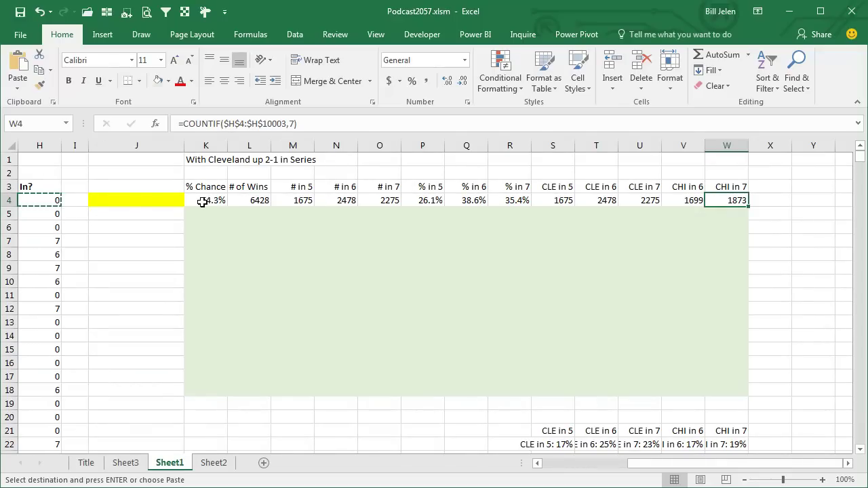
Select the data table range J4:W18.
{"action": "left_click", "coordinate": [165, 199]}
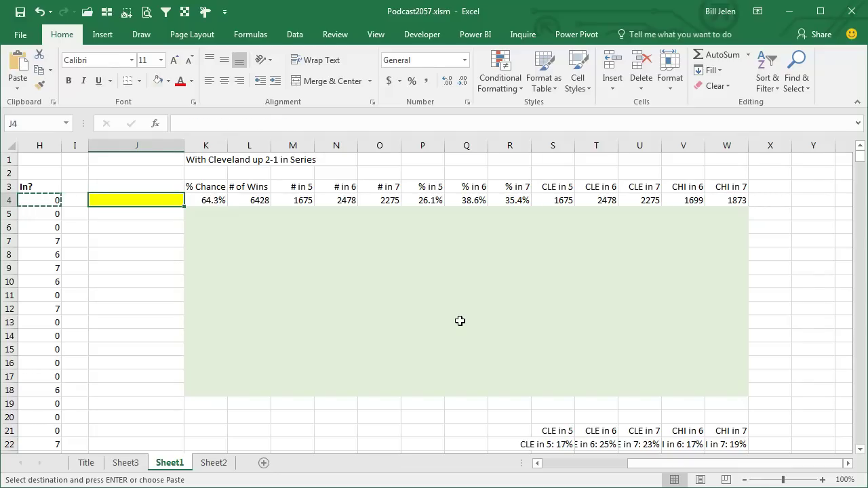
{"action": "key", "text": "shift+Down"}
{"action": "key", "text": "shift+Down"}
{"action": "key", "text": "shift+Down"}
{"action": "key", "text": "shift+Down"}
{"action": "key", "text": "shift+Down"}
{"action": "key", "text": "shift+Down"}
{"action": "key", "text": "shift+Down"}
{"action": "key", "text": "shift+Right"}
{"action": "key", "text": "shift+Right"}
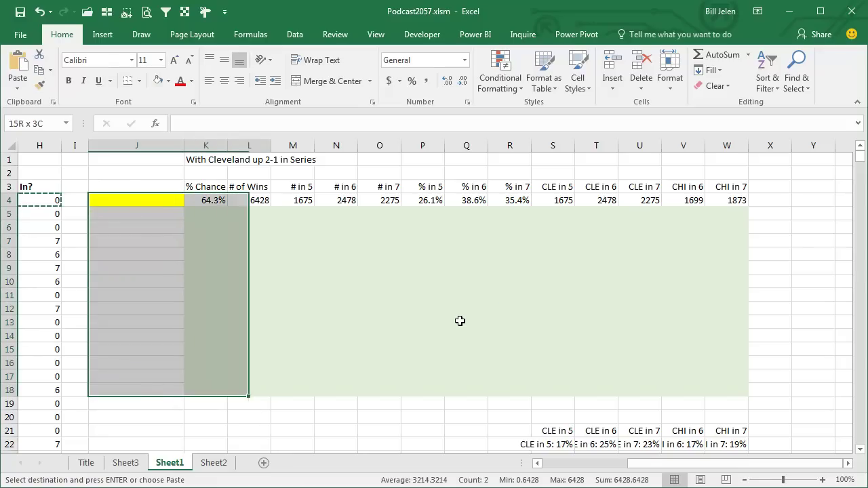
{"action": "key", "text": "shift+Right"}
{"action": "key", "text": "shift+Right"}
{"action": "key", "text": "shift+Right"}
{"action": "key", "text": "shift+Right"}
{"action": "key", "text": "shift+Right"}
{"action": "key", "text": "shift+Right"}
{"action": "key", "text": "shift+Right"}
{"action": "key", "text": "shift+Right"}
{"action": "key", "text": "shift+Right"}
{"action": "key", "text": "shift+Right"}
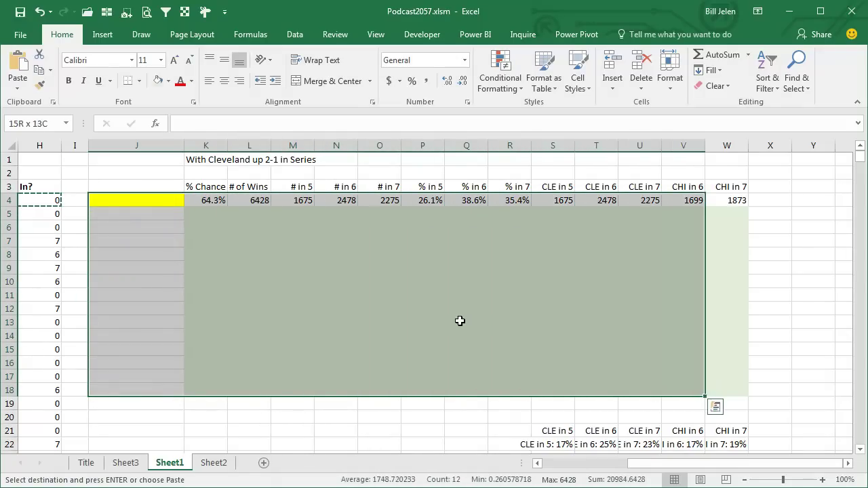
{"action": "key", "text": "shift+Right"}
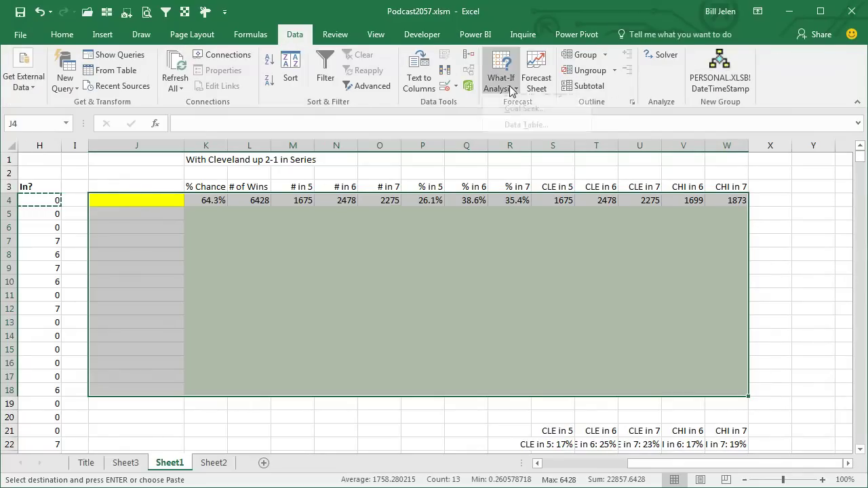
Create a one-variable Data Table using empty cell J2 as the column input.
{"action": "left_click", "coordinate": [510, 90]}
{"action": "left_click", "coordinate": [522, 135]}
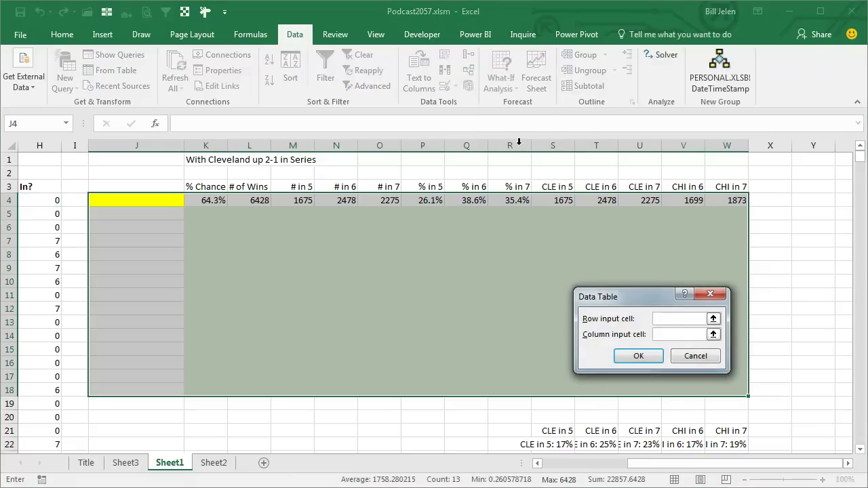
{"action": "left_click", "coordinate": [661, 335]}
{"action": "left_click", "coordinate": [135, 172]}
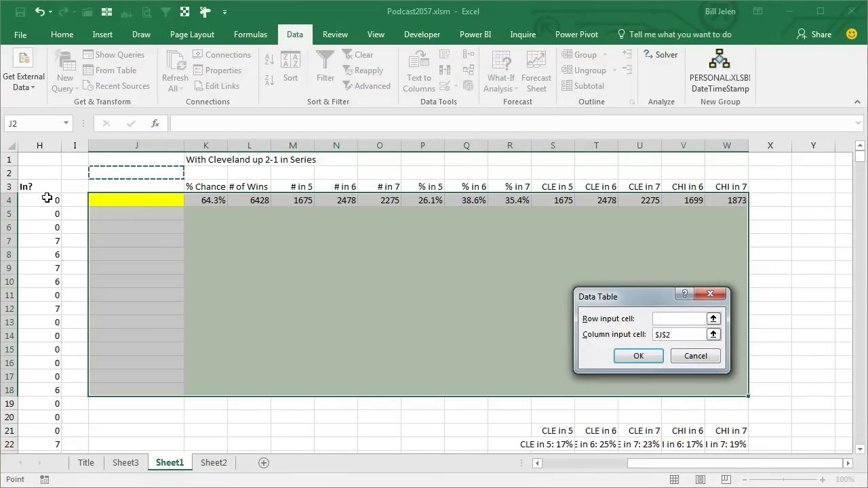
{"action": "left_click", "coordinate": [624, 360]}
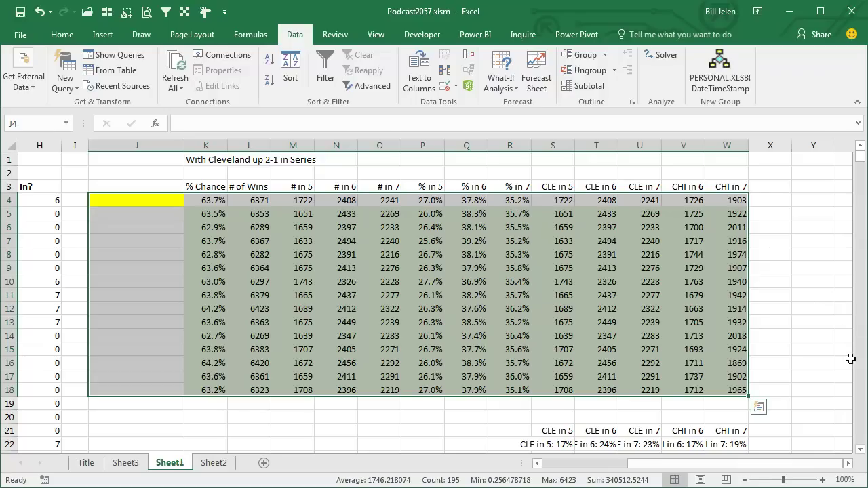
Scroll down to the summary rows and select the Cleveland totals in S23:U23.
{"action": "left_click", "coordinate": [860, 450]}
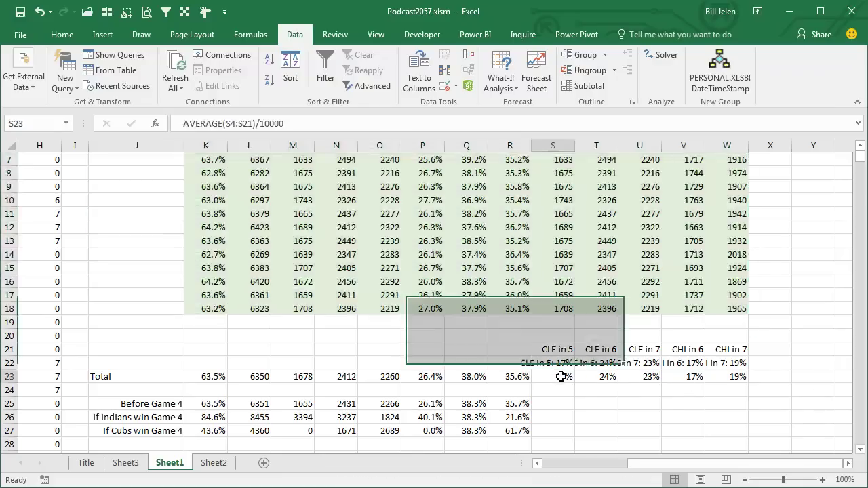
{"action": "left_click_drag", "start_coordinate": [563, 379], "coordinate": [628, 375]}
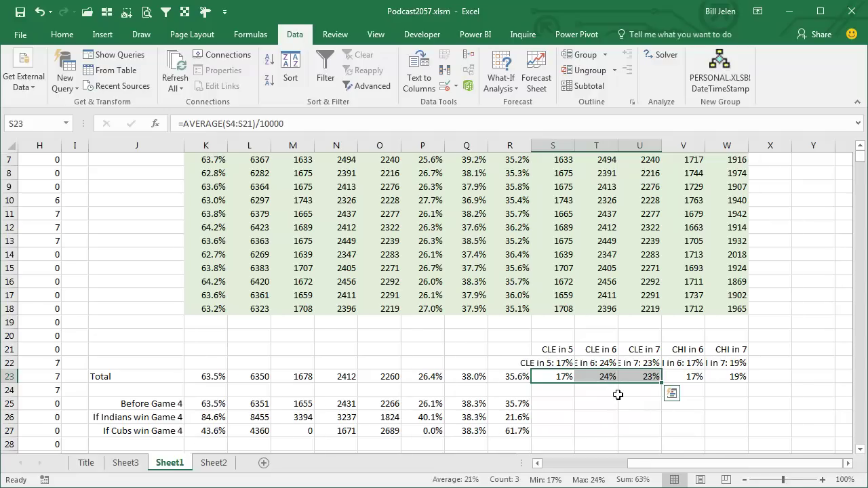
Paste the S23:W23 totals (17%, 24%, 23%, 17%, 19%) as values and formats into row 25.
{"action": "mouse_move", "coordinate": [649, 465]}
{"action": "left_mouse_down"}
{"action": "mouse_move", "coordinate": [562, 467]}
{"action": "mouse_move", "coordinate": [641, 466]}
{"action": "left_mouse_up"}
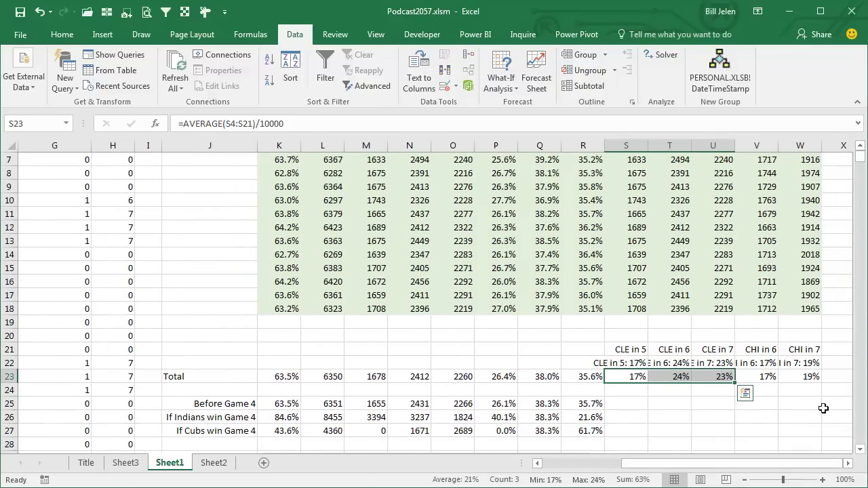
{"action": "key", "text": "shift+Right"}
{"action": "key", "text": "shift+Right"}
{"action": "key", "text": "ctrl+c"}
{"action": "key", "text": "Down"}
{"action": "key", "text": "Down"}
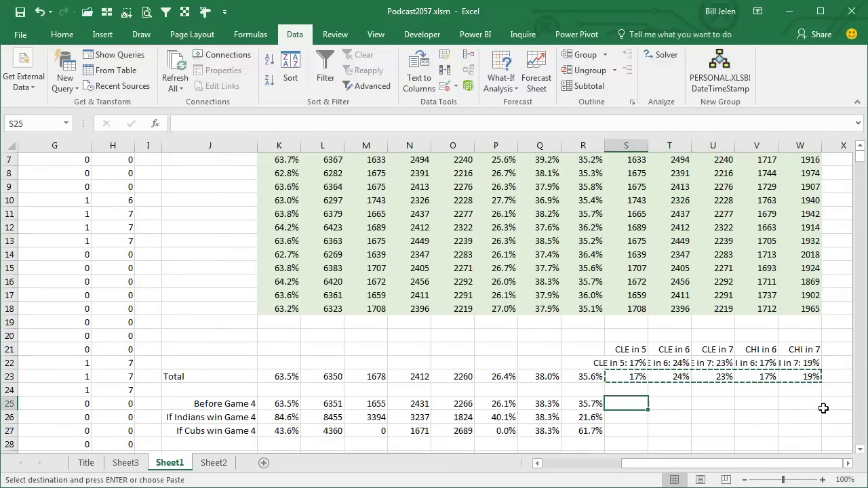
{"action": "key", "text": "ctrl+alt+v"}
{"action": "key", "text": "v"}
{"action": "key", "text": "Return"}
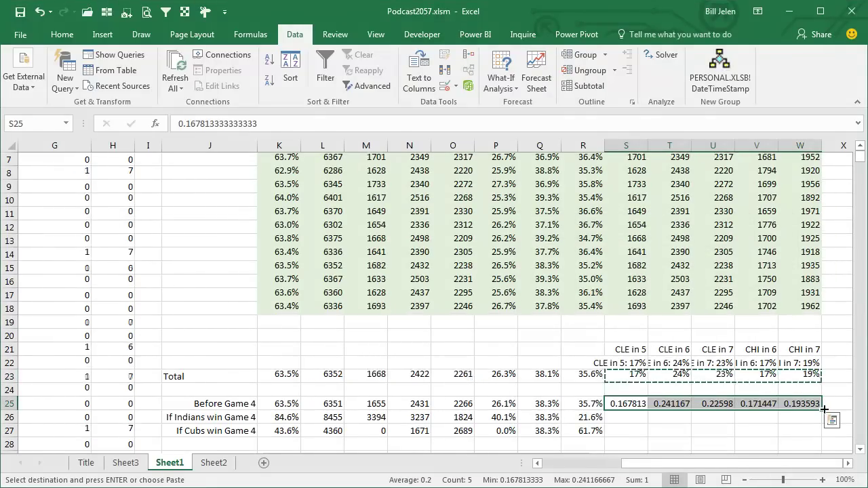
{"action": "key", "text": "t"}
{"action": "key", "text": "Return"}
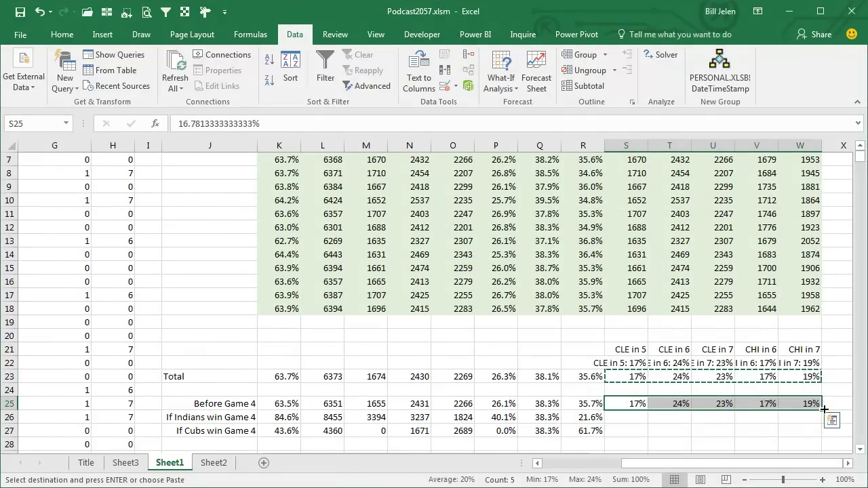
{"action": "key", "text": "ctrl+Home"}
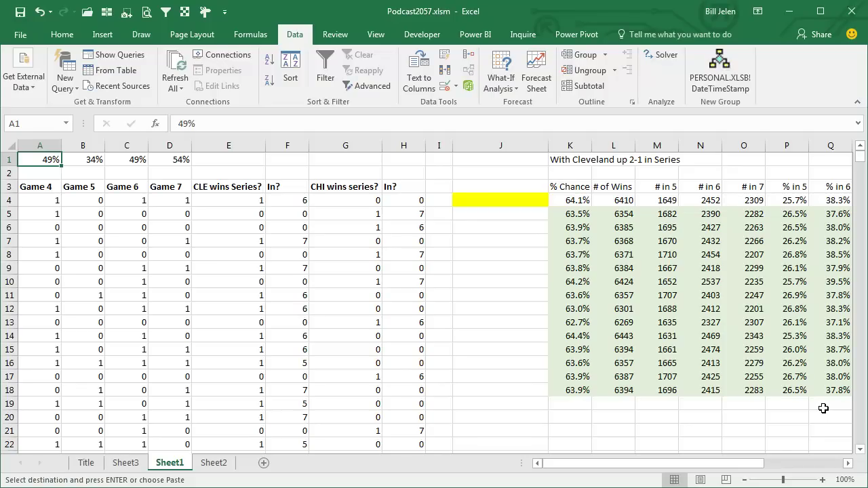
Enter 100 in A1, then select the updated Cleveland totals in S23:U23.
{"action": "key", "text": "F9"}
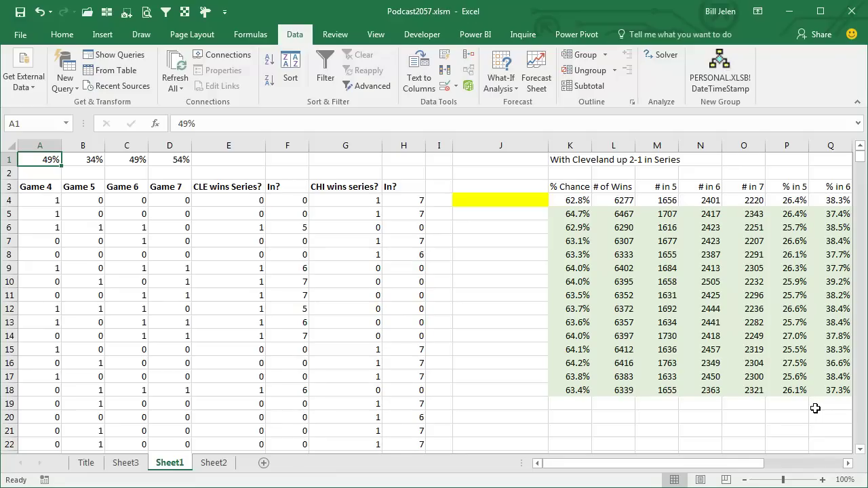
{"action": "type", "text": "100"}
{"action": "key", "text": "Return"}
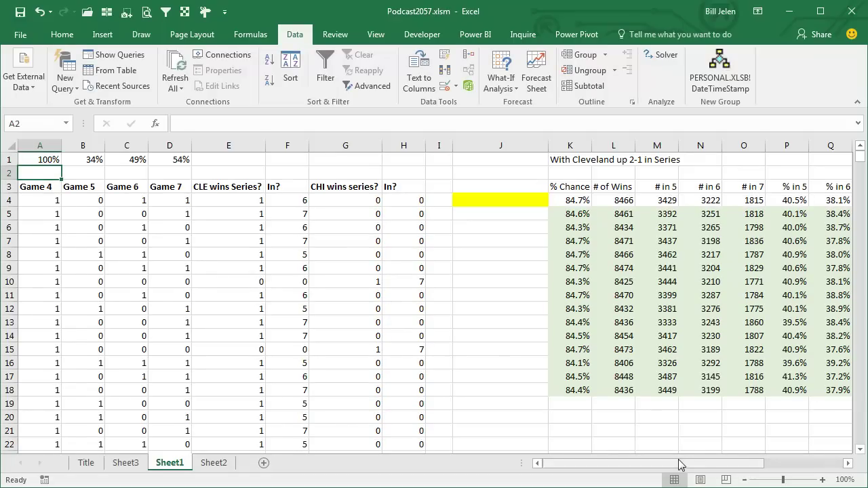
{"action": "left_click_drag", "start_coordinate": [682, 466], "coordinate": [765, 467]}
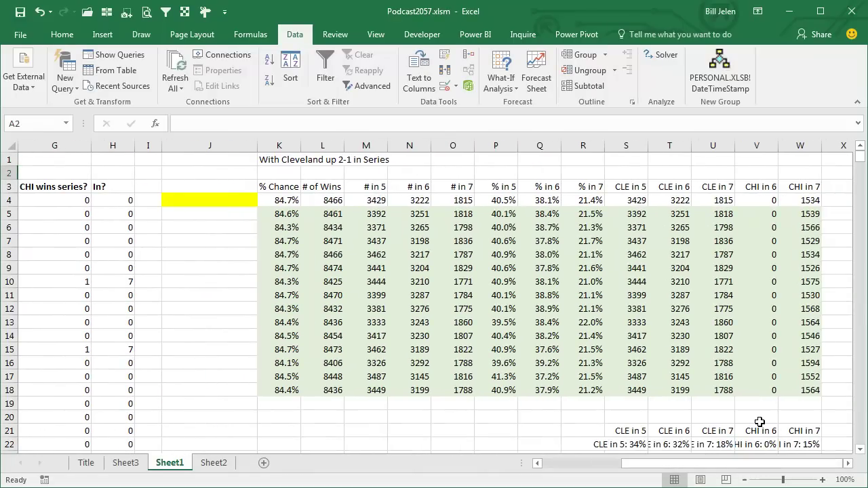
{"action": "scroll", "coordinate": [755, 422], "scroll_direction": "down", "scroll_amount": 3}
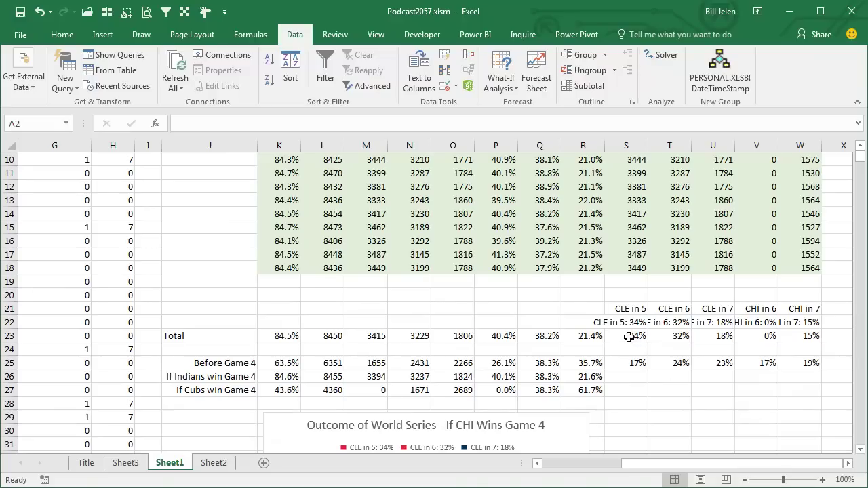
{"action": "left_click_drag", "start_coordinate": [632, 337], "coordinate": [709, 337]}
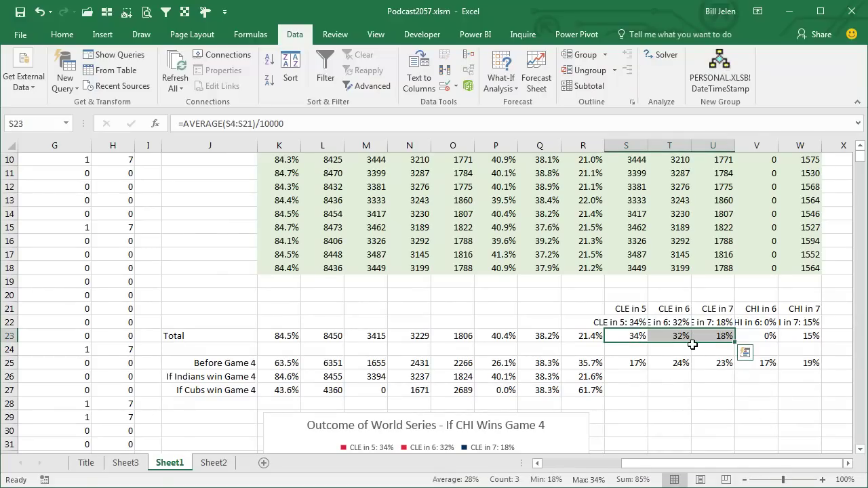
Copy S23:W23 and paste it as values, then formats, into the If Indians win Game 4 row.
{"action": "left_click", "coordinate": [807, 338], "text": "shift"}
{"action": "key", "text": "ctrl+c"}
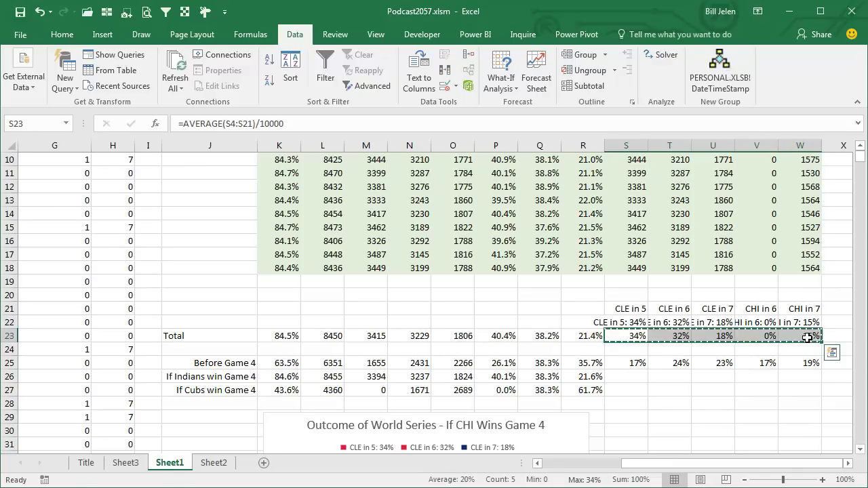
{"action": "key", "text": "Down"}
{"action": "key", "text": "Down"}
{"action": "key", "text": "Down"}
{"action": "key", "text": "alt+e"}
{"action": "key", "text": "s"}
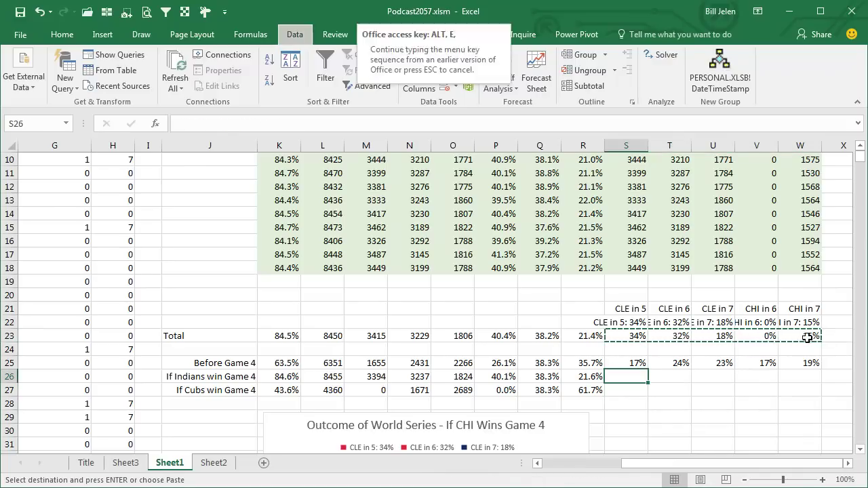
{"action": "key", "text": "v"}
{"action": "key", "text": "Return"}
{"action": "key", "text": "alt+e"}
{"action": "key", "text": "s"}
{"action": "key", "text": "t"}
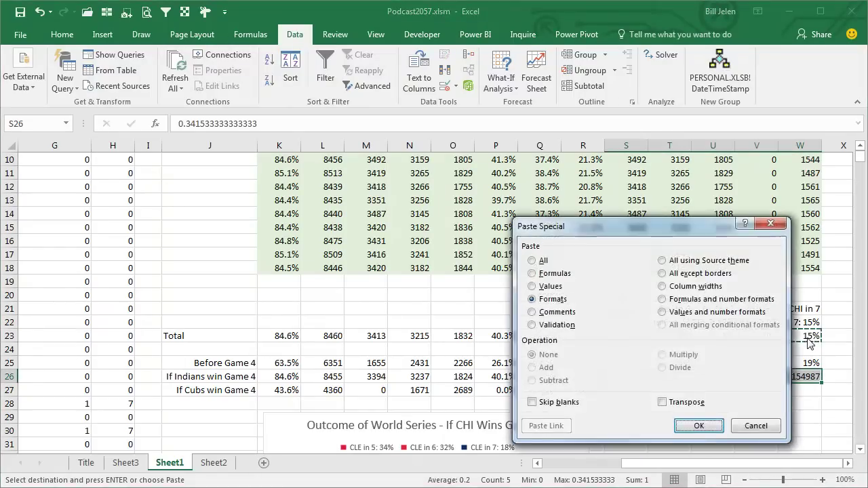
{"action": "key", "text": "Return"}
{"action": "key", "text": "ctrl+Home"}
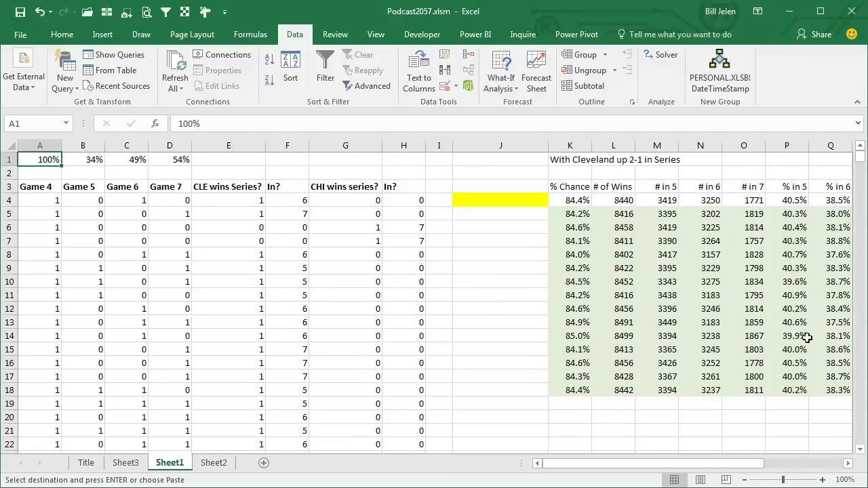
Set the Game 4 win chance in A1 to 0%, making Game 4 a certain Cubs win.
{"action": "type", "text": "0"}
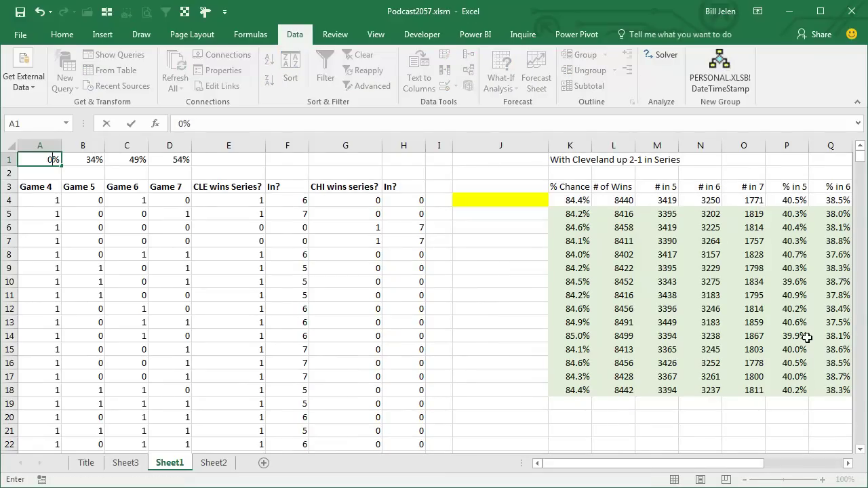
{"action": "key", "text": "Return"}
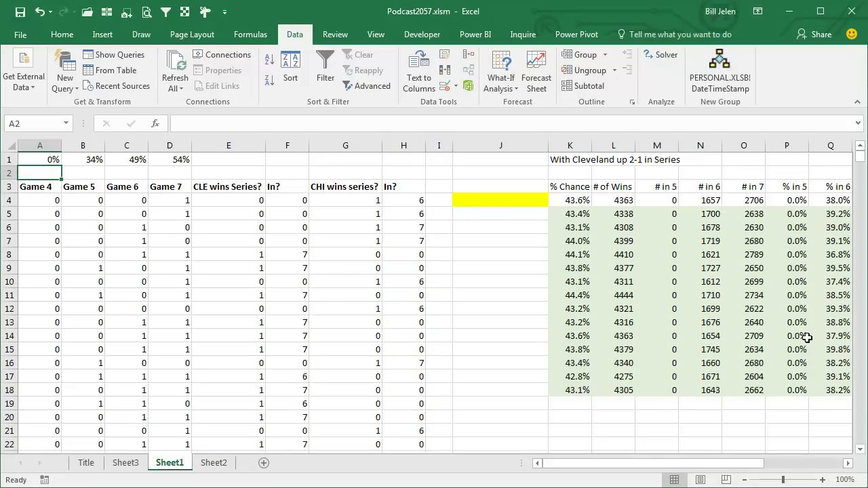
{"action": "key", "text": "Right"}
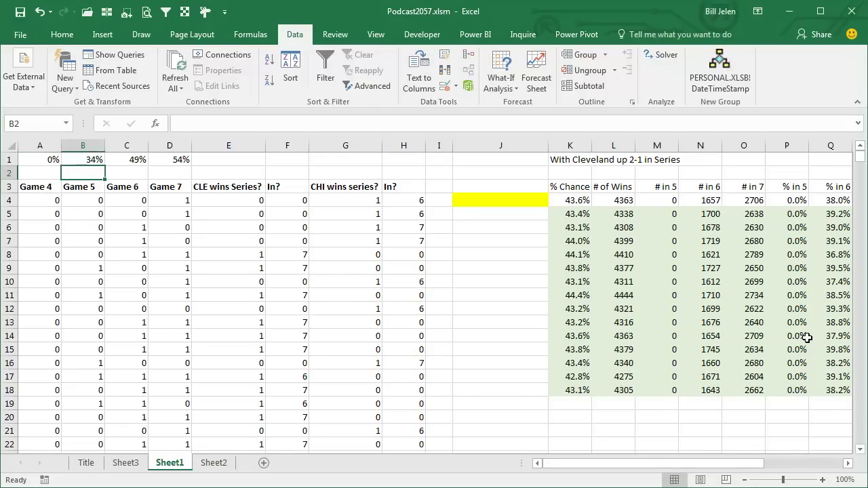
{"action": "key", "text": "Right"}
{"action": "key", "text": "Right"}
{"action": "key", "text": "Right"}
{"action": "key", "text": "Right"}
{"action": "key", "text": "Right"}
{"action": "key", "text": "Right"}
{"action": "key", "text": "Right"}
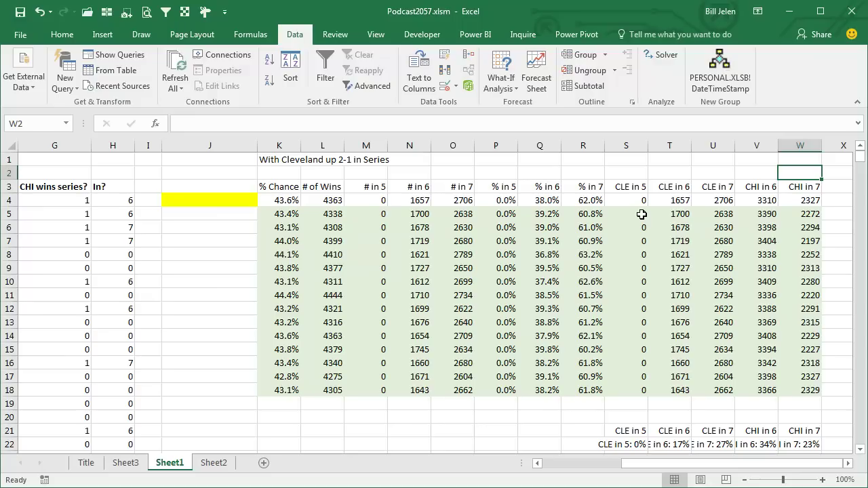
Select the CLE outcome totals S23:U23 on the Total row.
{"action": "key", "text": "Down"}
{"action": "key", "text": "Down"}
{"action": "key", "text": "Down"}
{"action": "key", "text": "Down"}
{"action": "key", "text": "Down"}
{"action": "key", "text": "Down"}
{"action": "key", "text": "Down"}
{"action": "key", "text": "Down"}
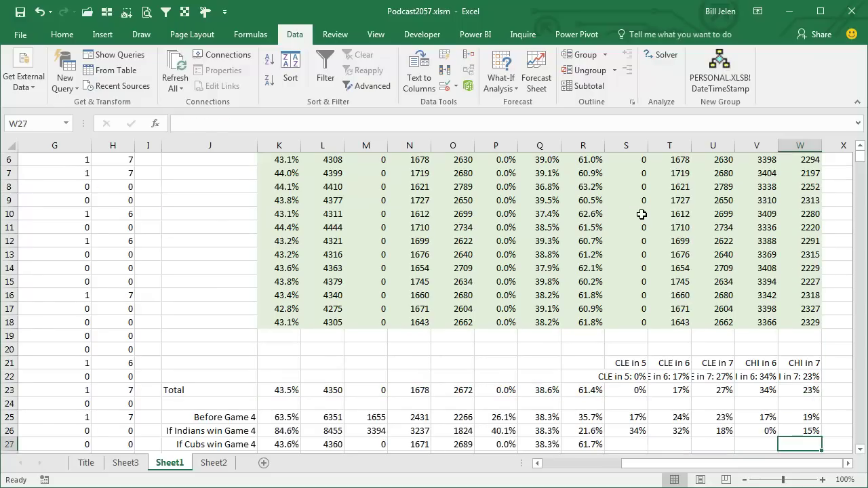
{"action": "key", "text": "Down"}
{"action": "key", "text": "Down"}
{"action": "key", "text": "Down"}
{"action": "key", "text": "Up"}
{"action": "key", "text": "Up"}
{"action": "key", "text": "Up"}
{"action": "key", "text": "Left"}
{"action": "key", "text": "Left"}
{"action": "key", "text": "Up"}
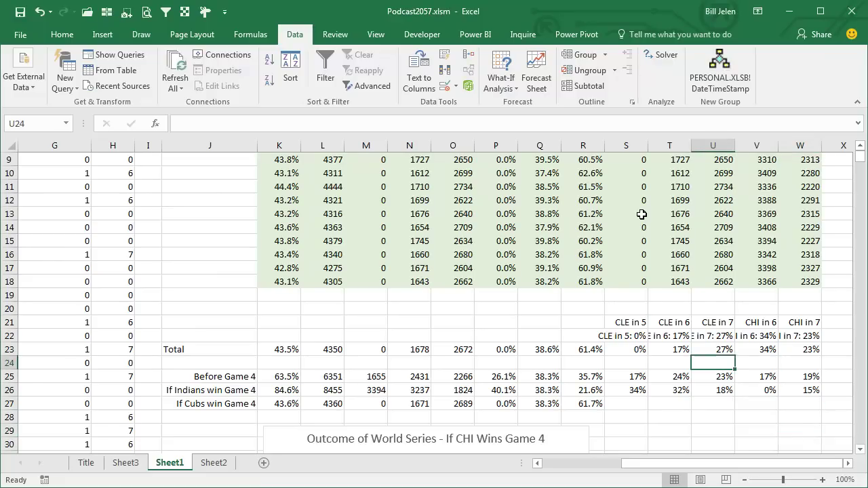
{"action": "key", "text": "Up"}
{"action": "key", "text": "Left"}
{"action": "key", "text": "Left"}
{"action": "key", "text": "shift+Right"}
{"action": "key", "text": "shift+Right"}
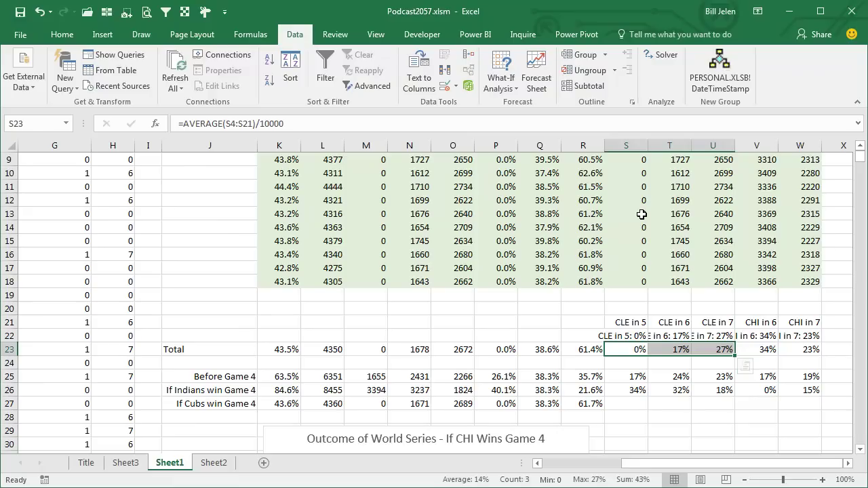
Copy the five outcome totals S23:W23 and paste them as values and formats into row 27.
{"action": "key", "text": "shift+Right"}
{"action": "key", "text": "shift+Right"}
{"action": "key", "text": "ctrl+c"}
{"action": "key", "text": "Down"}
{"action": "key", "text": "Down"}
{"action": "key", "text": "Down"}
{"action": "key", "text": "Down"}
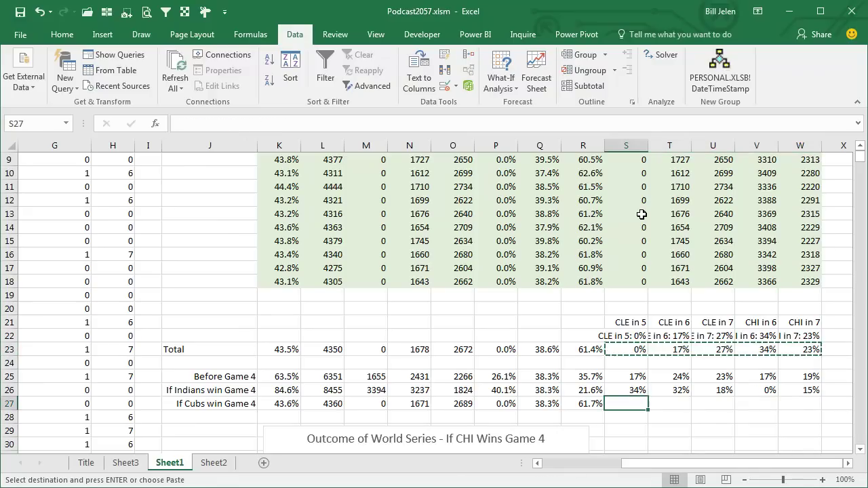
{"action": "key", "text": "alt+e"}
{"action": "key", "text": "s"}
{"action": "key", "text": "v"}
{"action": "key", "text": "Return"}
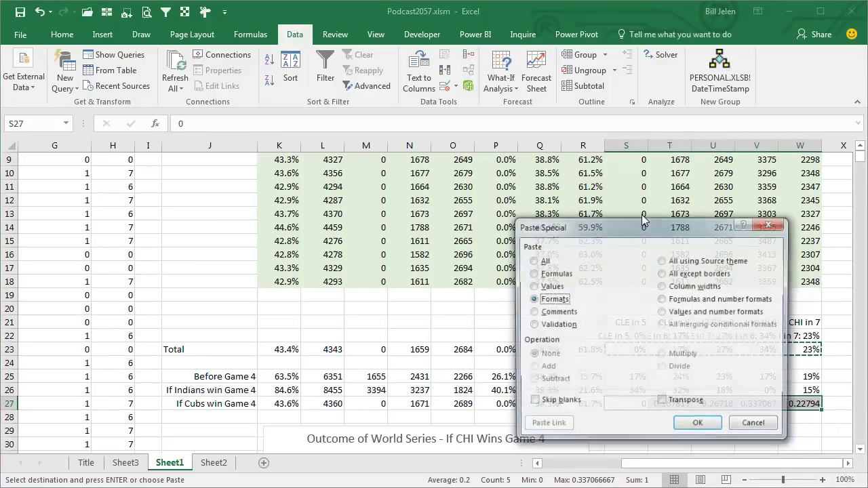
{"action": "key", "text": "Return"}
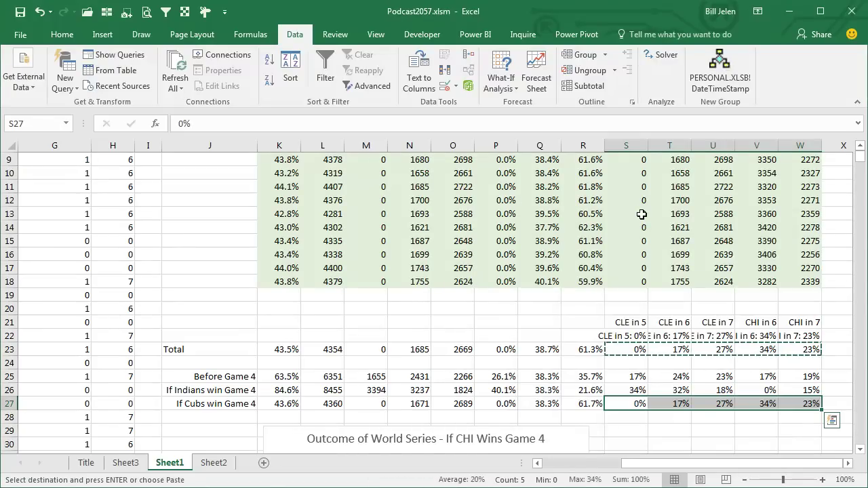
Select the CHI in 6 and CHI in 7 totals and scroll down to the chart.
{"action": "key", "text": "Up"}
{"action": "key", "text": "Up"}
{"action": "key", "text": "Up"}
{"action": "key", "text": "Right"}
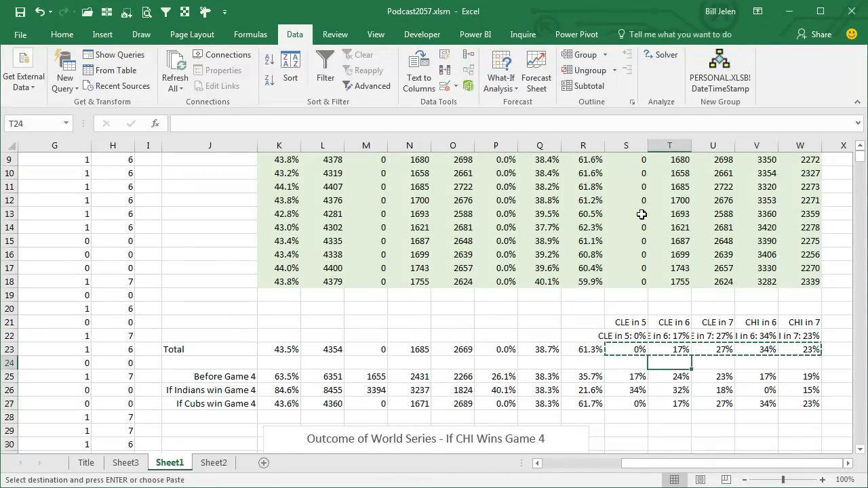
{"action": "key", "text": "Up"}
{"action": "key", "text": "Right"}
{"action": "key", "text": "Right"}
{"action": "key", "text": "shift+Right"}
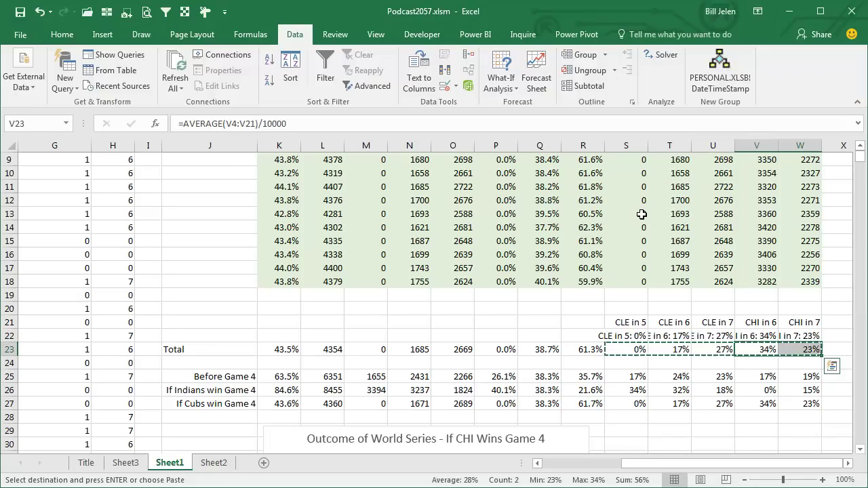
{"action": "scroll", "coordinate": [446, 300], "scroll_direction": "down", "scroll_amount": 1}
{"action": "scroll", "coordinate": [446, 301], "scroll_direction": "down", "scroll_amount": 1}
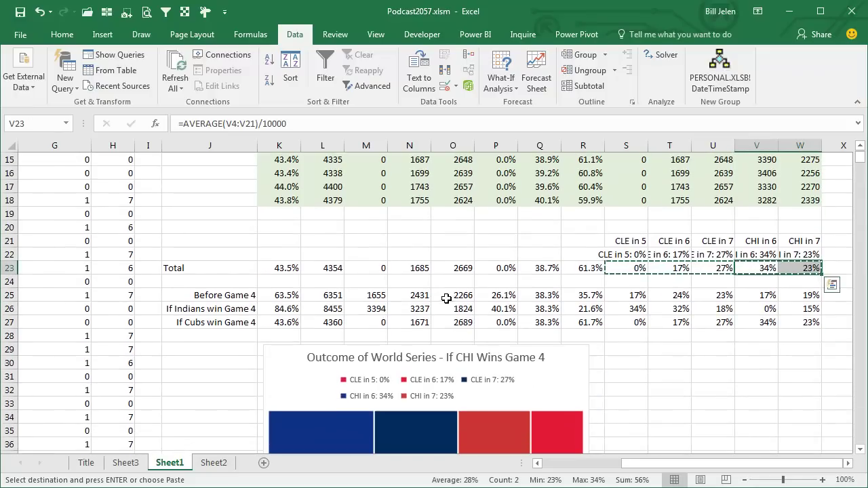
{"action": "scroll", "coordinate": [447, 303], "scroll_direction": "down", "scroll_amount": 2}
{"action": "scroll", "coordinate": [447, 304], "scroll_direction": "down", "scroll_amount": 2}
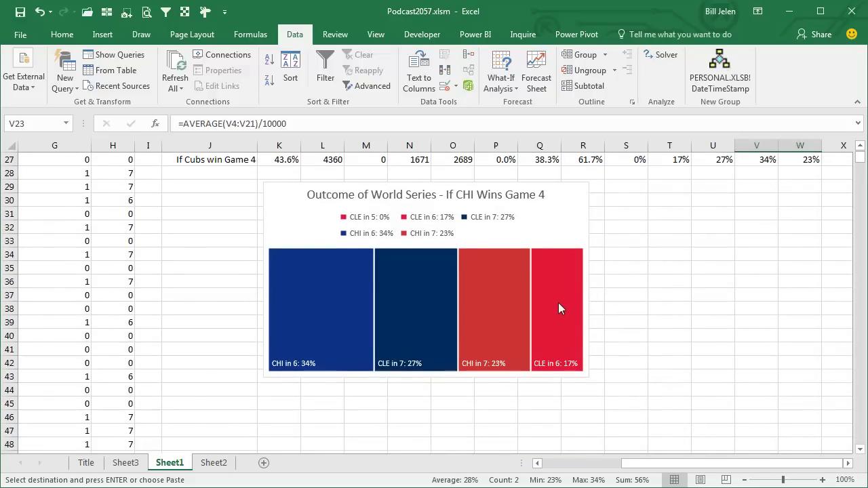
Reset A1 to 49% and bring the 'If CHI Wins Game 4' treemap into view.
{"action": "key", "text": "ctrl+Home"}
{"action": "type", "text": "49"}
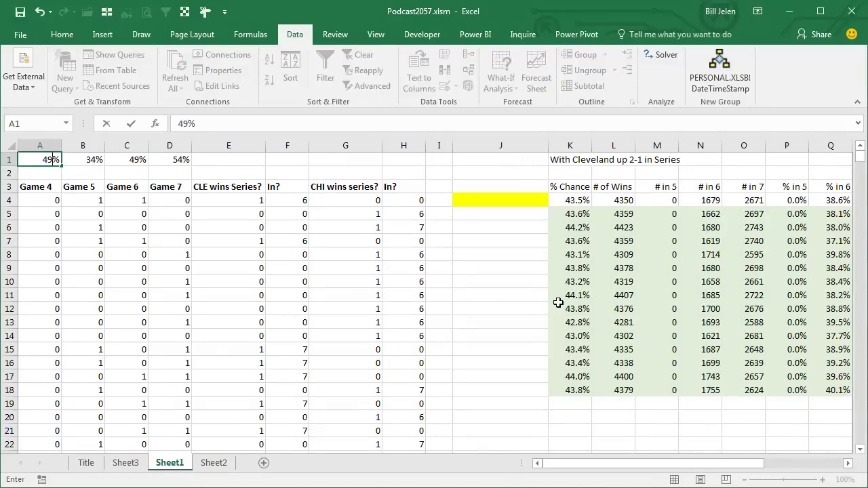
{"action": "key", "text": "Return"}
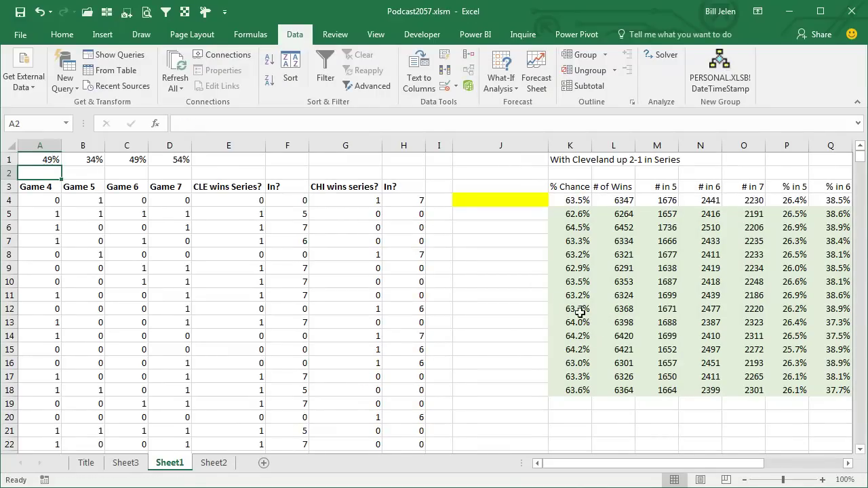
{"action": "scroll", "coordinate": [674, 370], "scroll_direction": "down", "scroll_amount": 5}
{"action": "scroll", "coordinate": [676, 373], "scroll_direction": "down", "scroll_amount": 4}
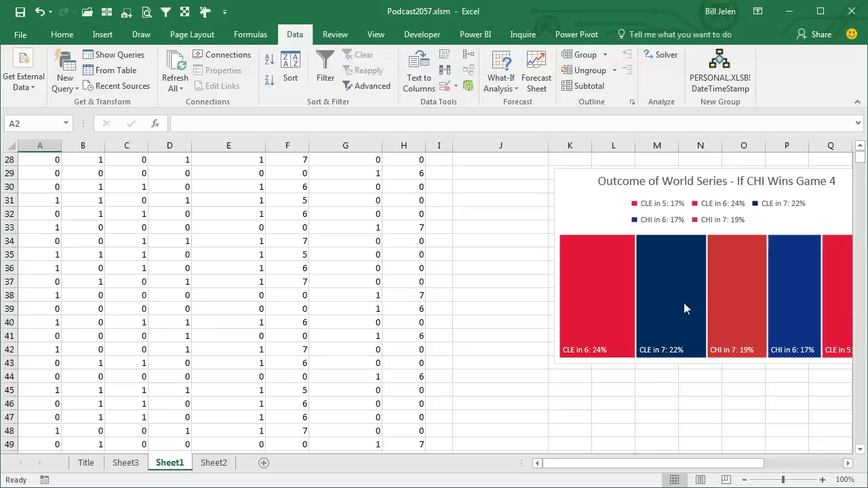
{"action": "left_click_drag", "start_coordinate": [668, 463], "coordinate": [721, 463]}
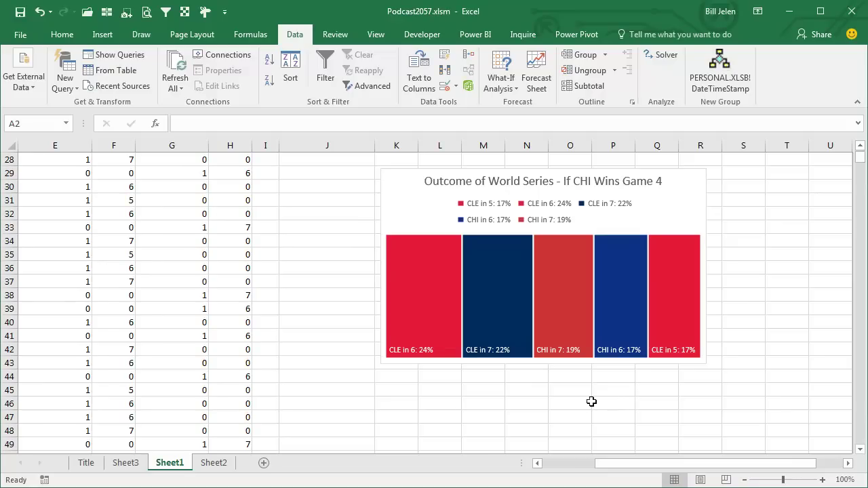
Switch to Sheet2 and review the Game 4 scenario treemap and Marimekko charts.
{"action": "left_click", "coordinate": [222, 463]}
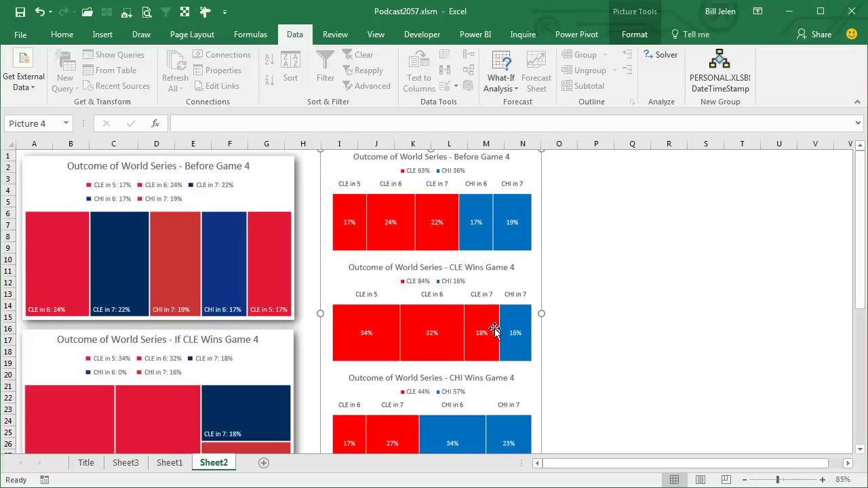
{"action": "scroll", "coordinate": [598, 358], "scroll_direction": "down", "scroll_amount": 2}
{"action": "scroll", "coordinate": [597, 359], "scroll_direction": "down", "scroll_amount": 1}
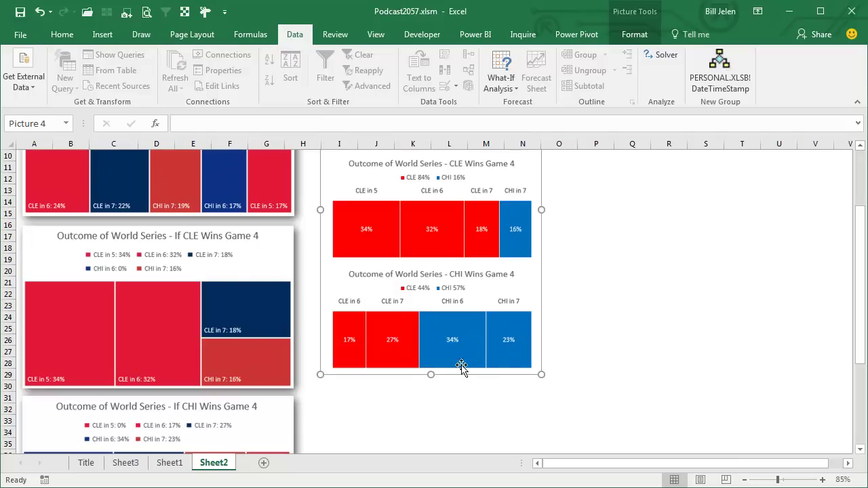
{"action": "scroll", "coordinate": [629, 332], "scroll_direction": "up", "scroll_amount": 2}
{"action": "scroll", "coordinate": [629, 332], "scroll_direction": "up", "scroll_amount": 1}
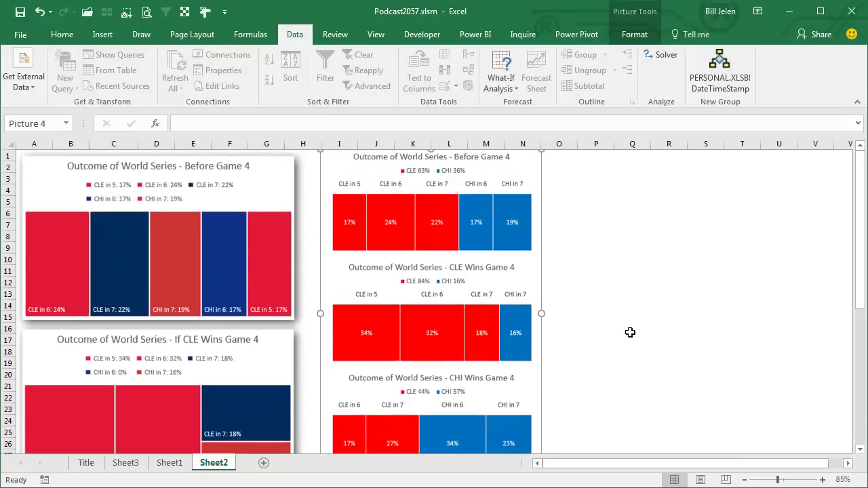